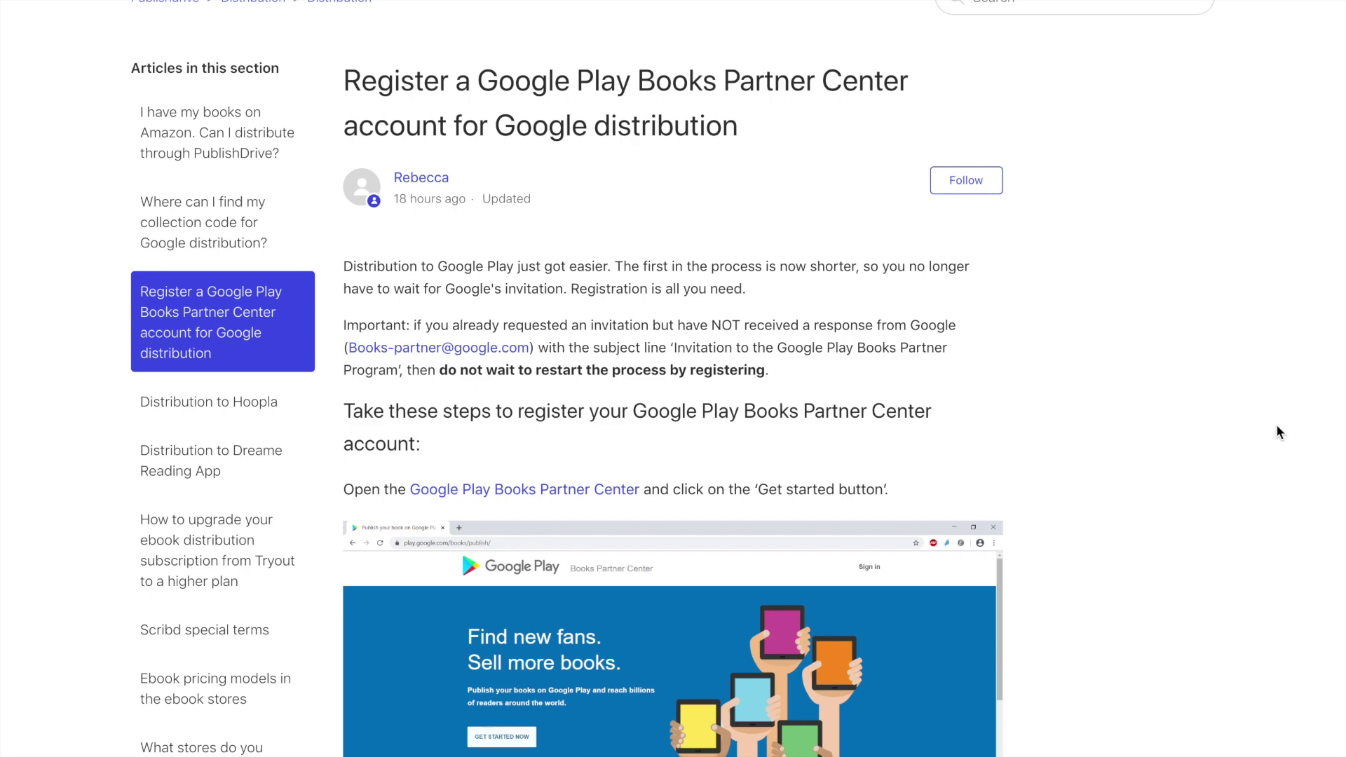
scroll(1064, 636, "down", 3)
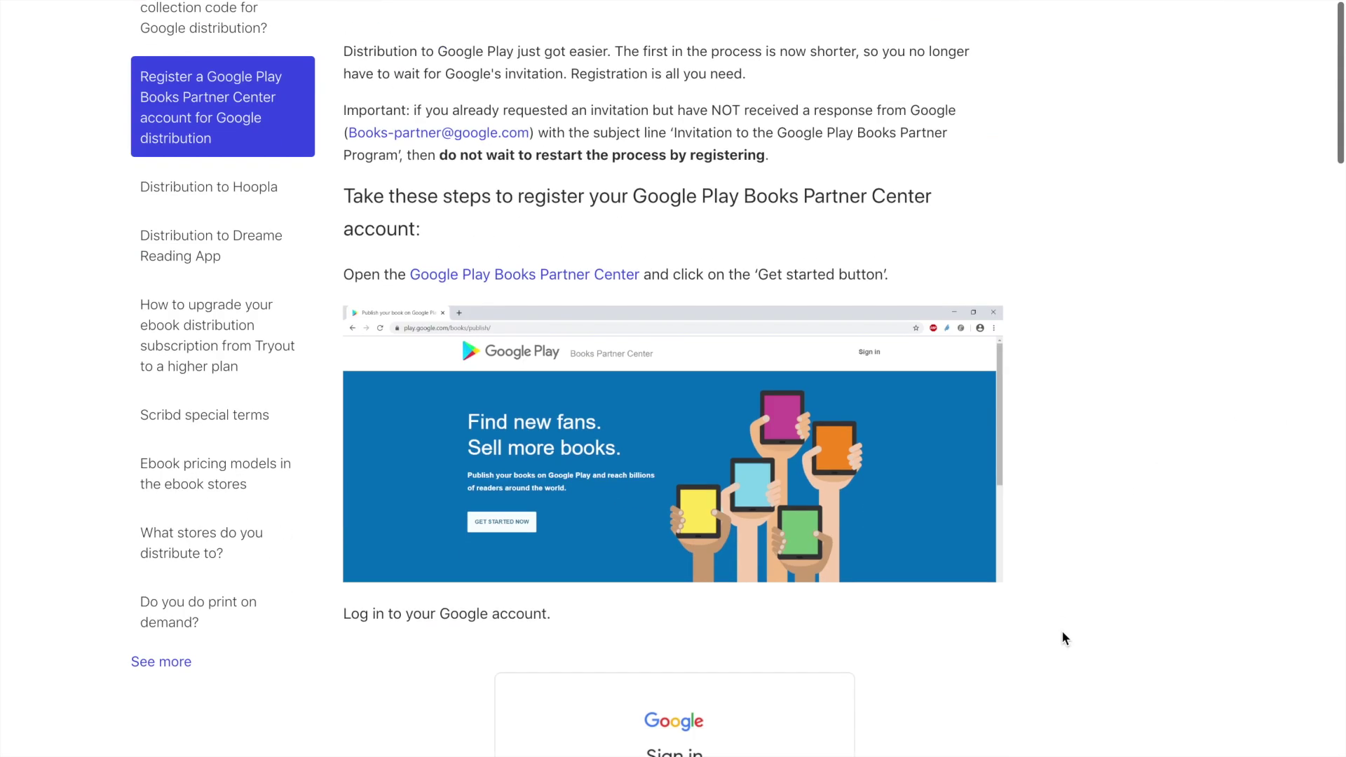
scroll(1062, 633, "down", 1)
scroll(1062, 633, "down", 3)
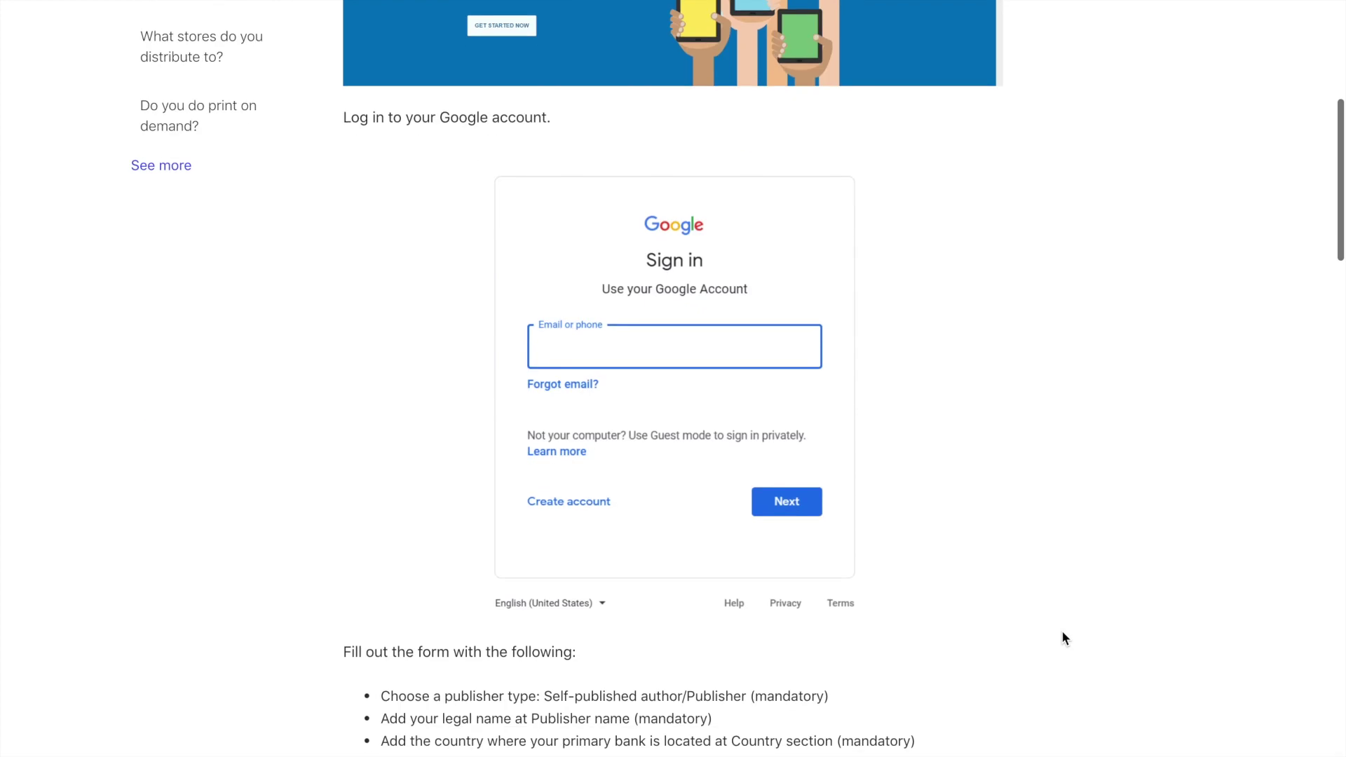
scroll(1062, 633, "down", 2)
scroll(1063, 636, "down", 2)
scroll(1062, 636, "down", 1)
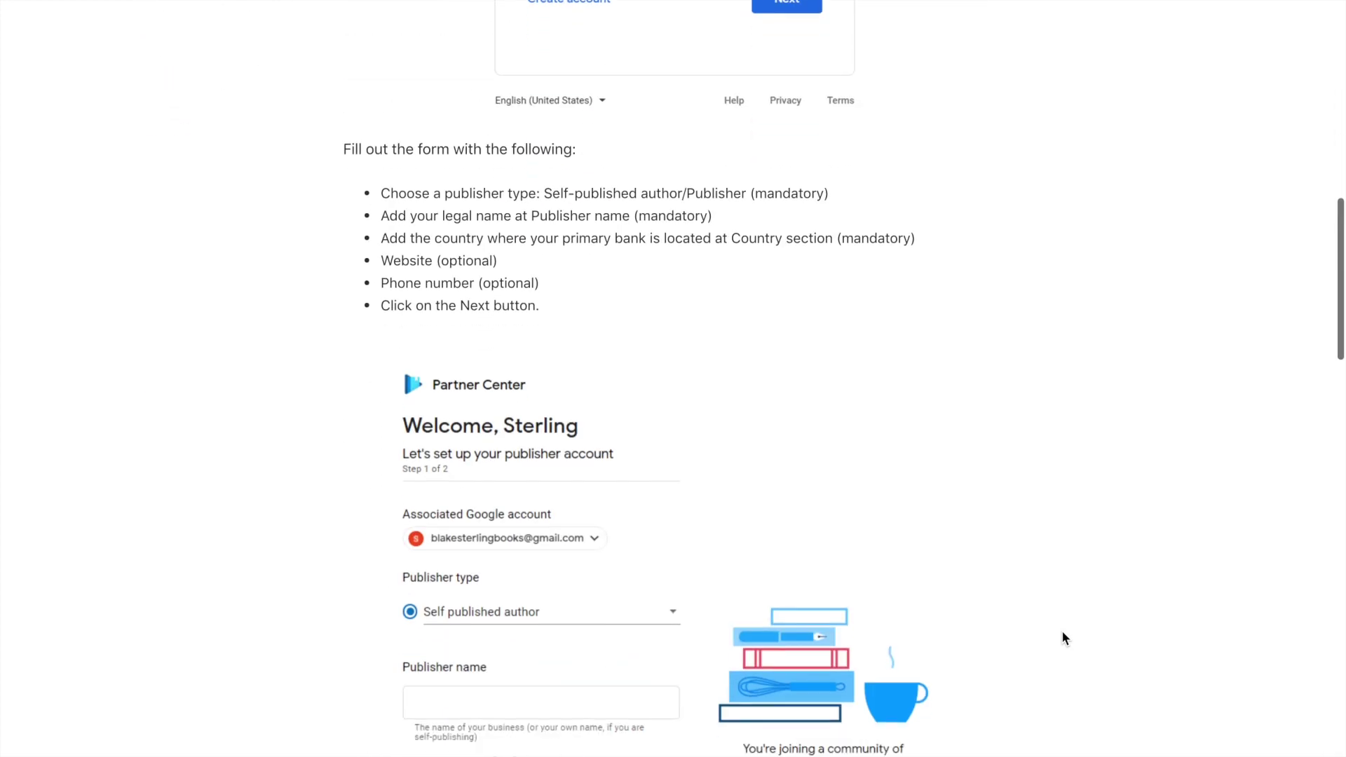
scroll(1062, 636, "up", 3)
scroll(1062, 637, "down", 2)
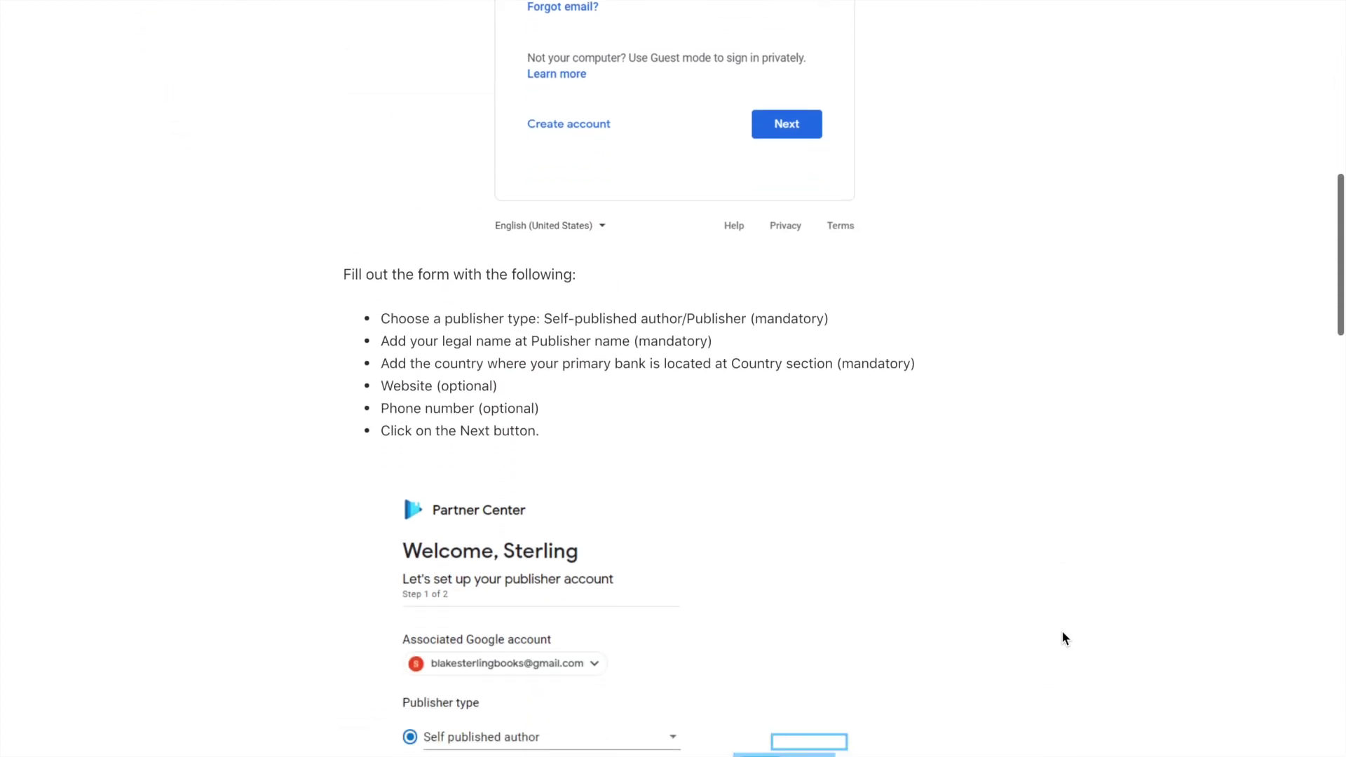
scroll(1062, 637, "down", 1)
scroll(1062, 636, "down", 1)
scroll(1062, 636, "down", 1)
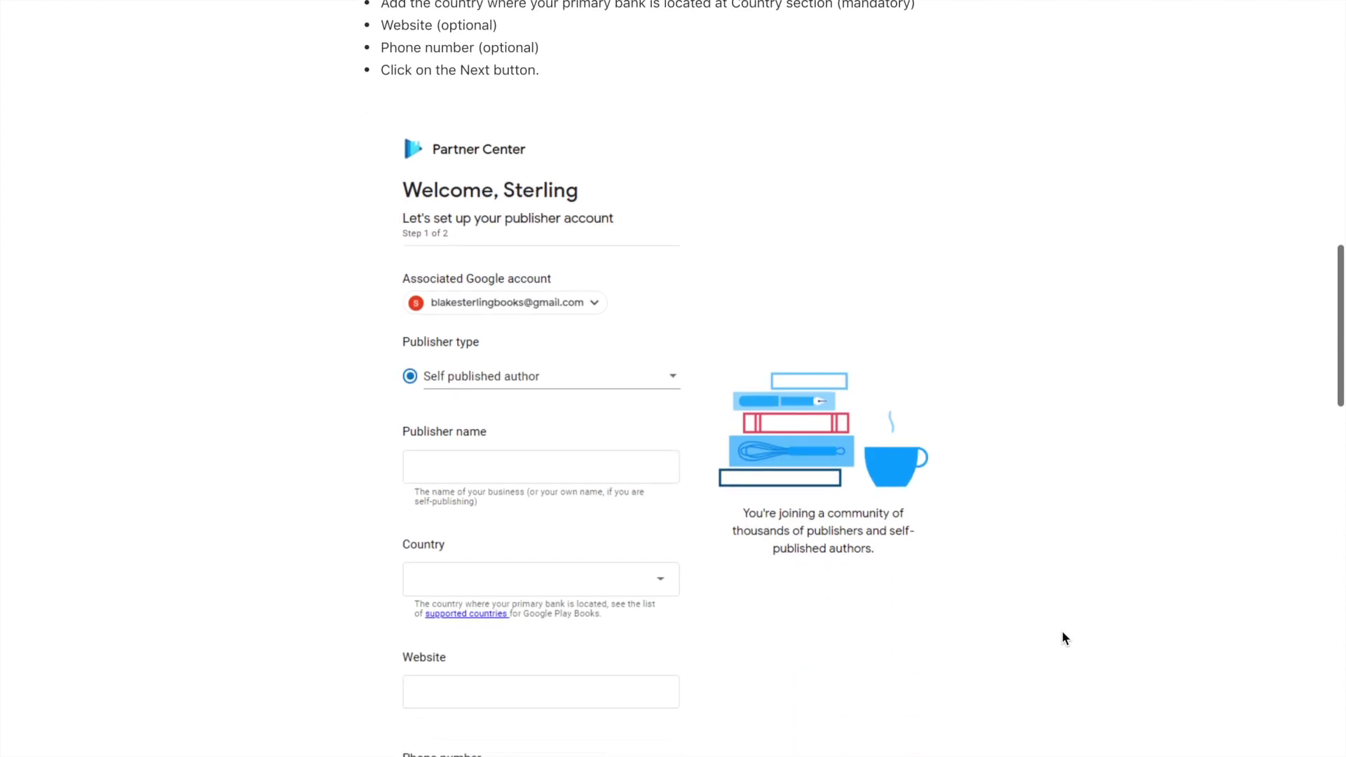
scroll(1062, 637, "down", 2)
scroll(1062, 637, "down", 2)
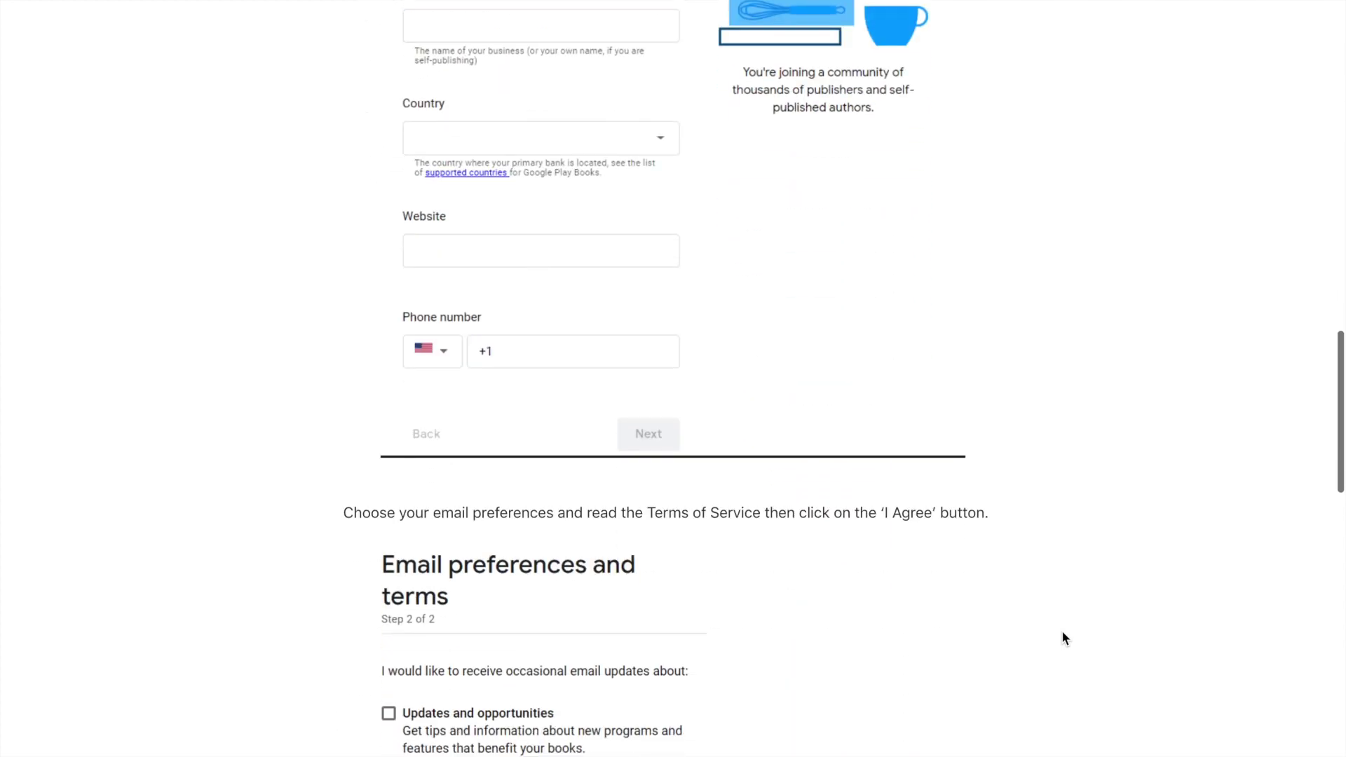
scroll(1063, 636, "down", 1)
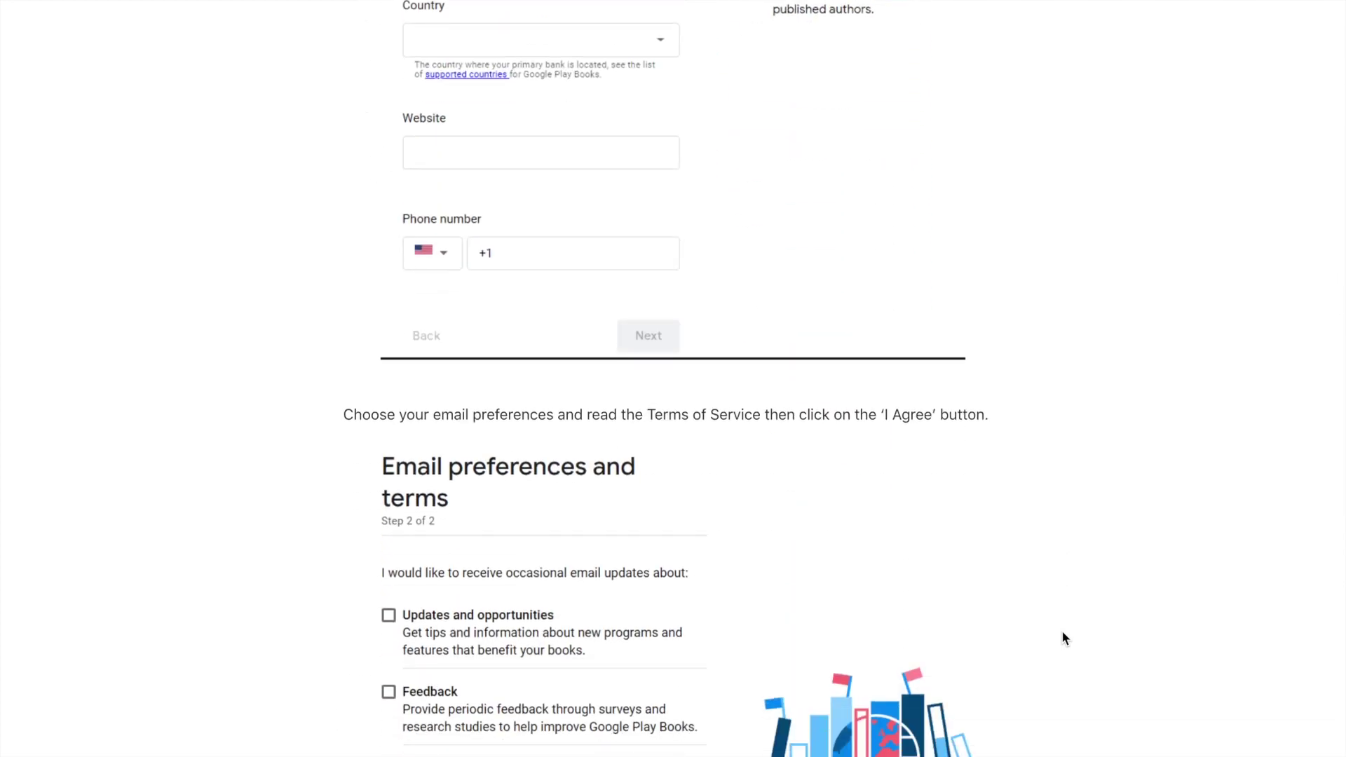
scroll(1063, 637, "up", 10)
scroll(1063, 636, "up", 5)
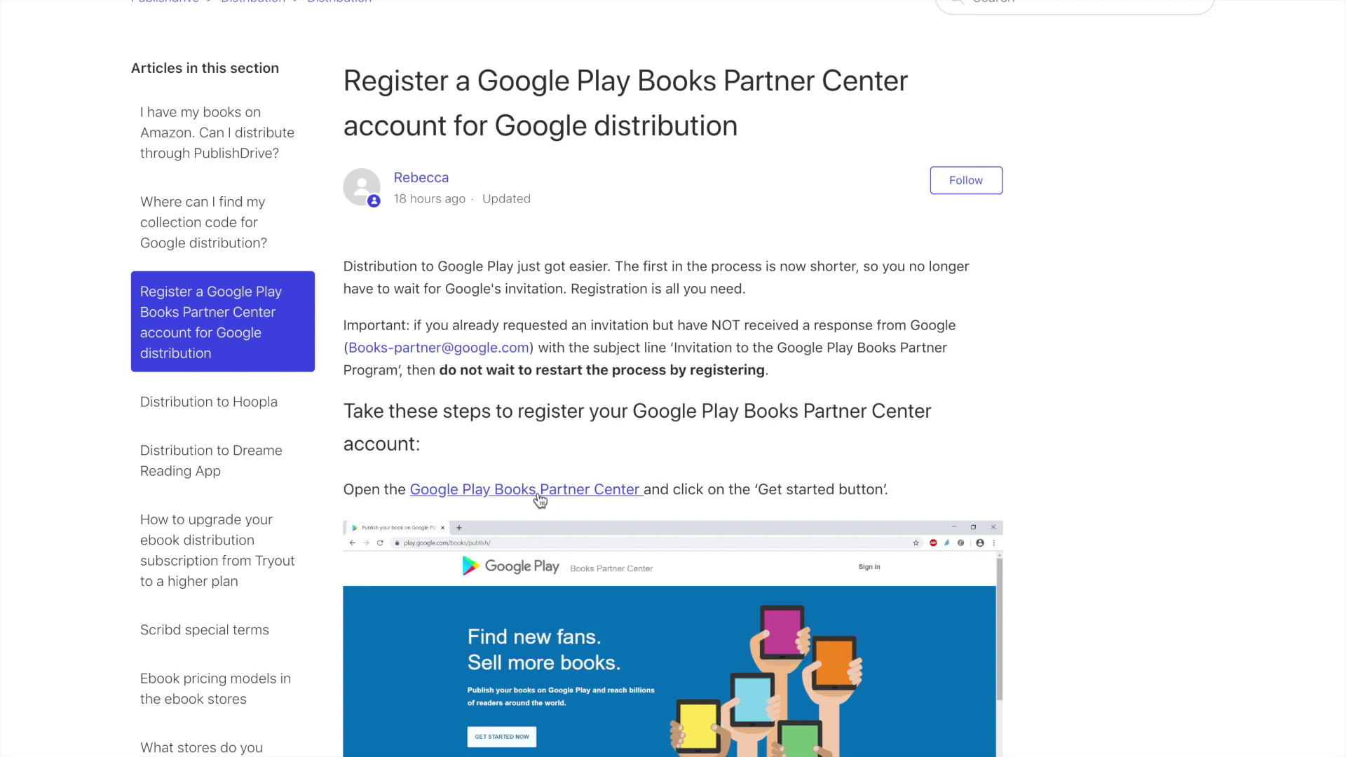
Open Google Play Books Partner Center from the article and start setting up a new publisher account.
left_click(537, 493)
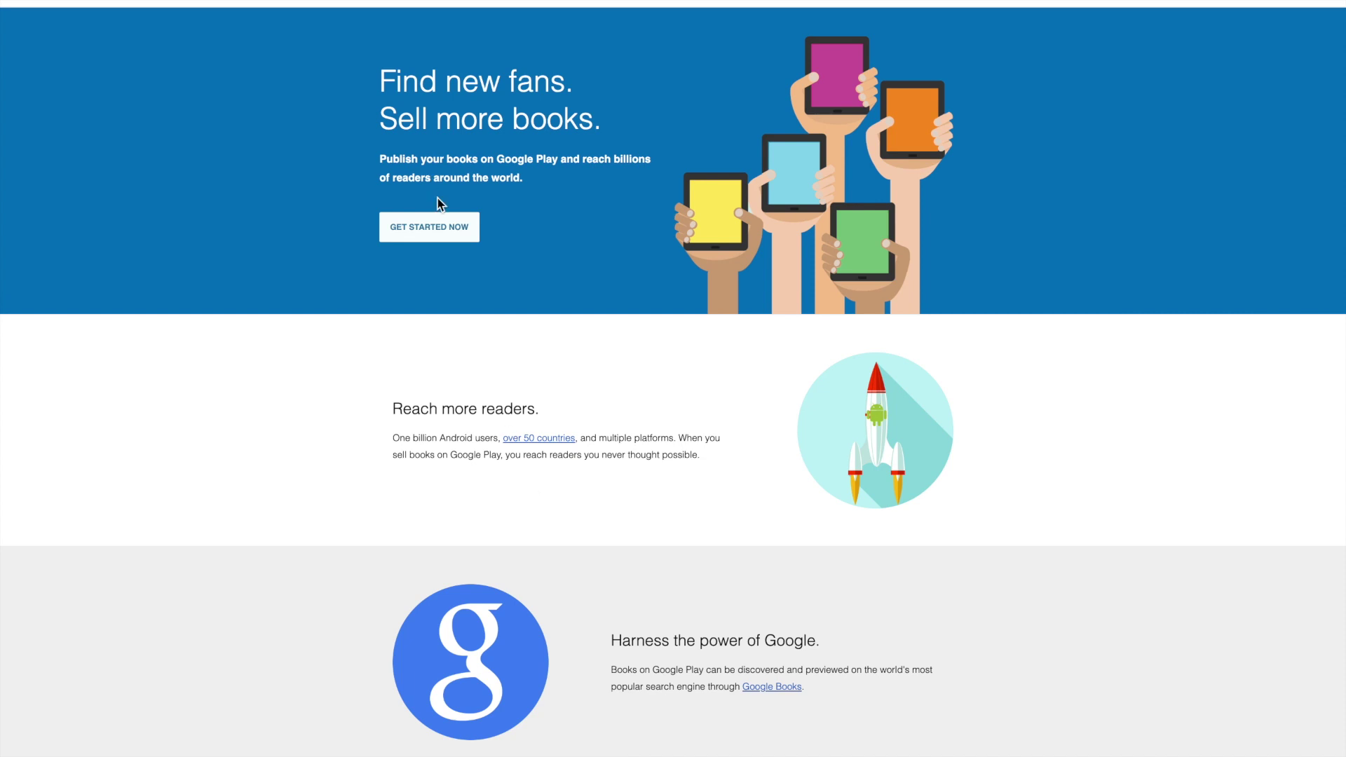
left_click(444, 236)
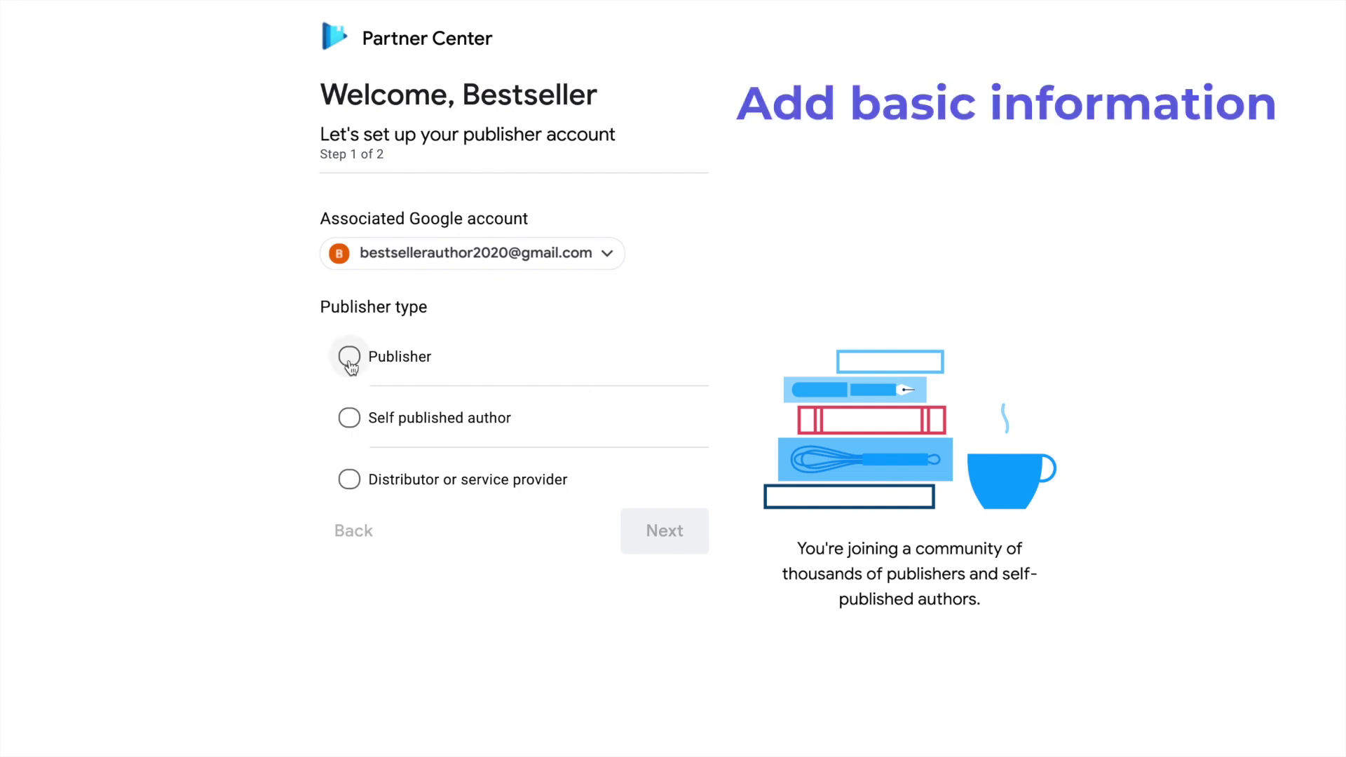
Register as self-published author 'Bestseller Author' in the United States and continue to step 2.
left_click(349, 419)
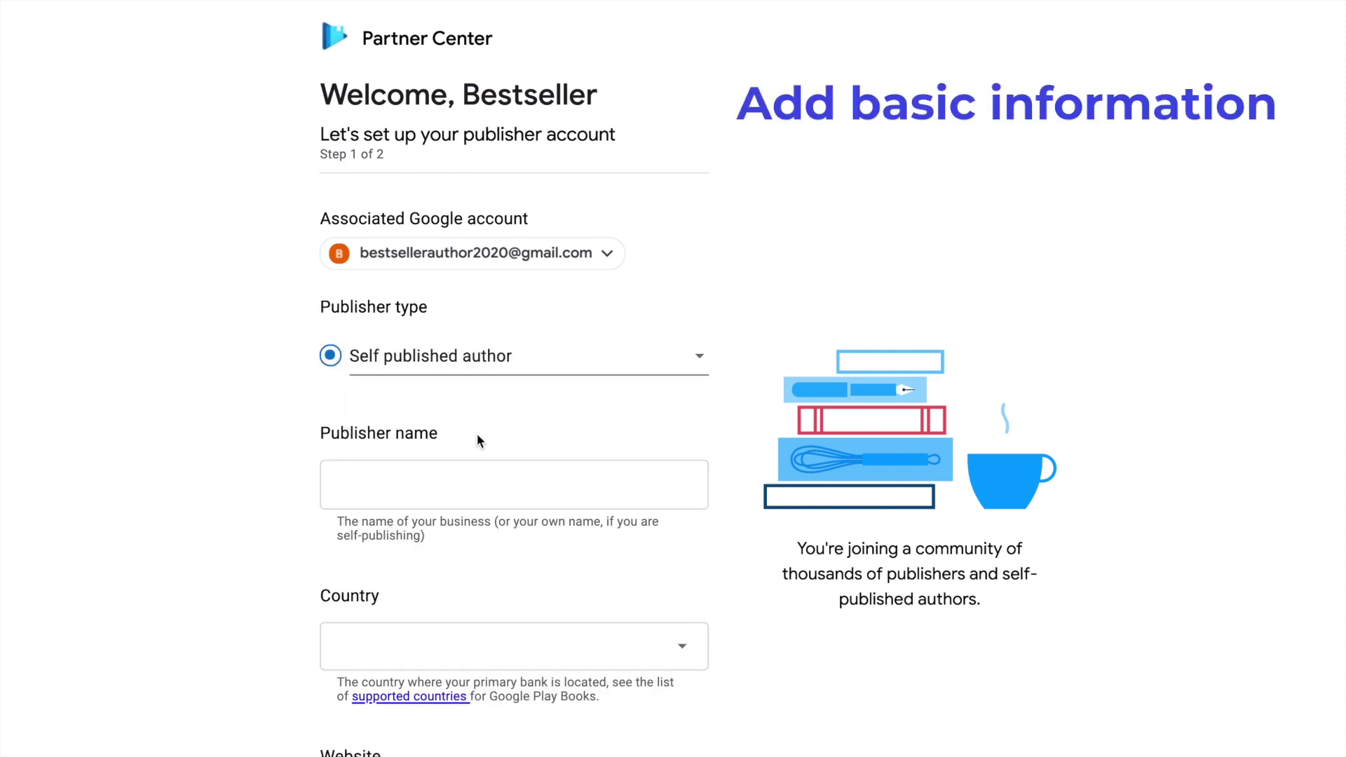
left_click(541, 481)
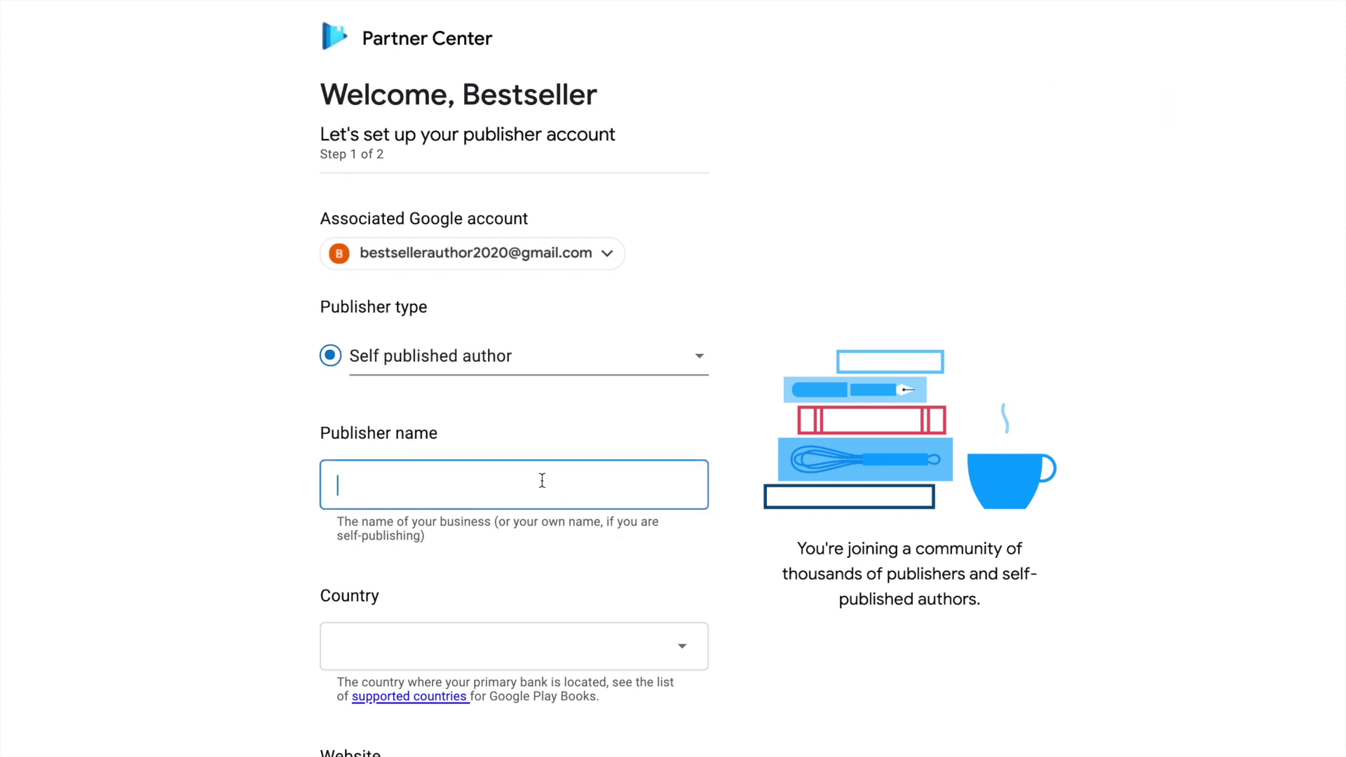
type("Best")
type("seller Au")
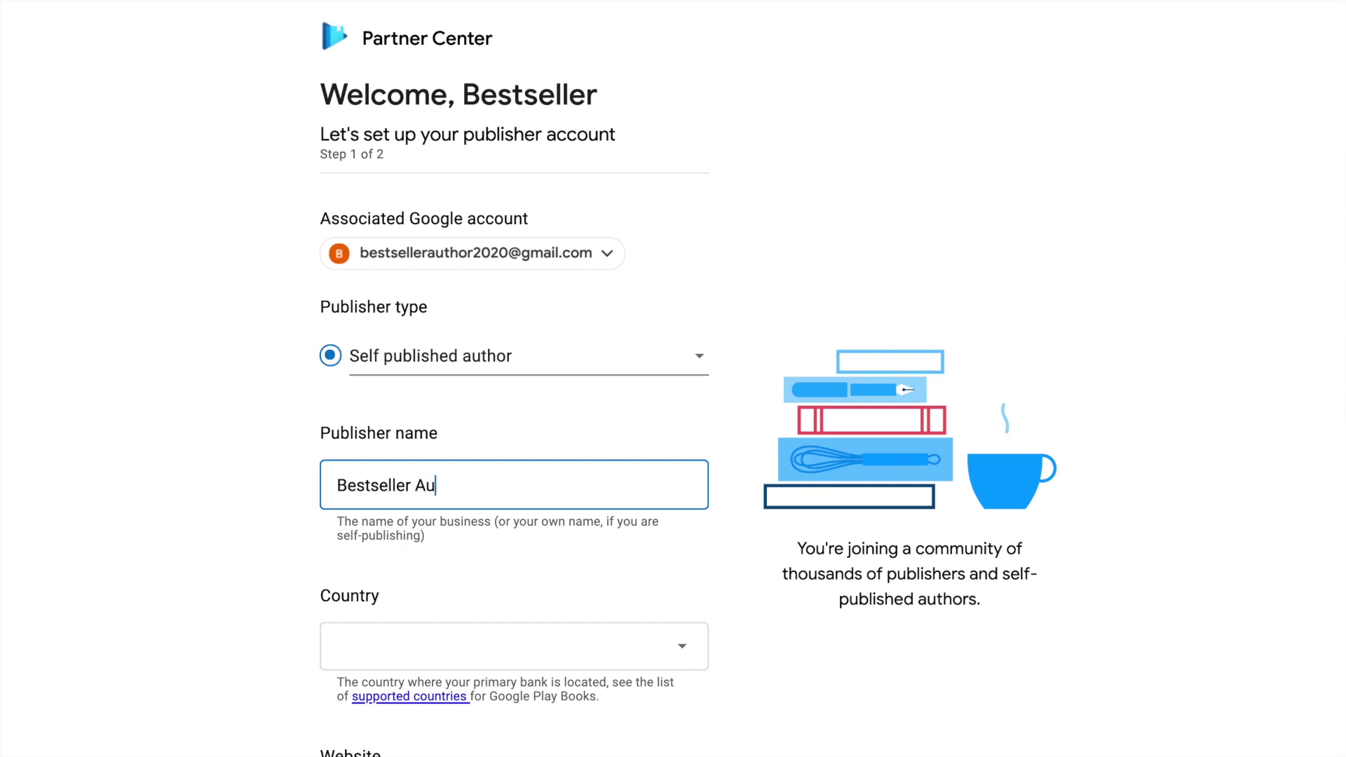
type("thor")
scroll(484, 600, "down", 1)
scroll(484, 600, "down", 2)
left_click(531, 516)
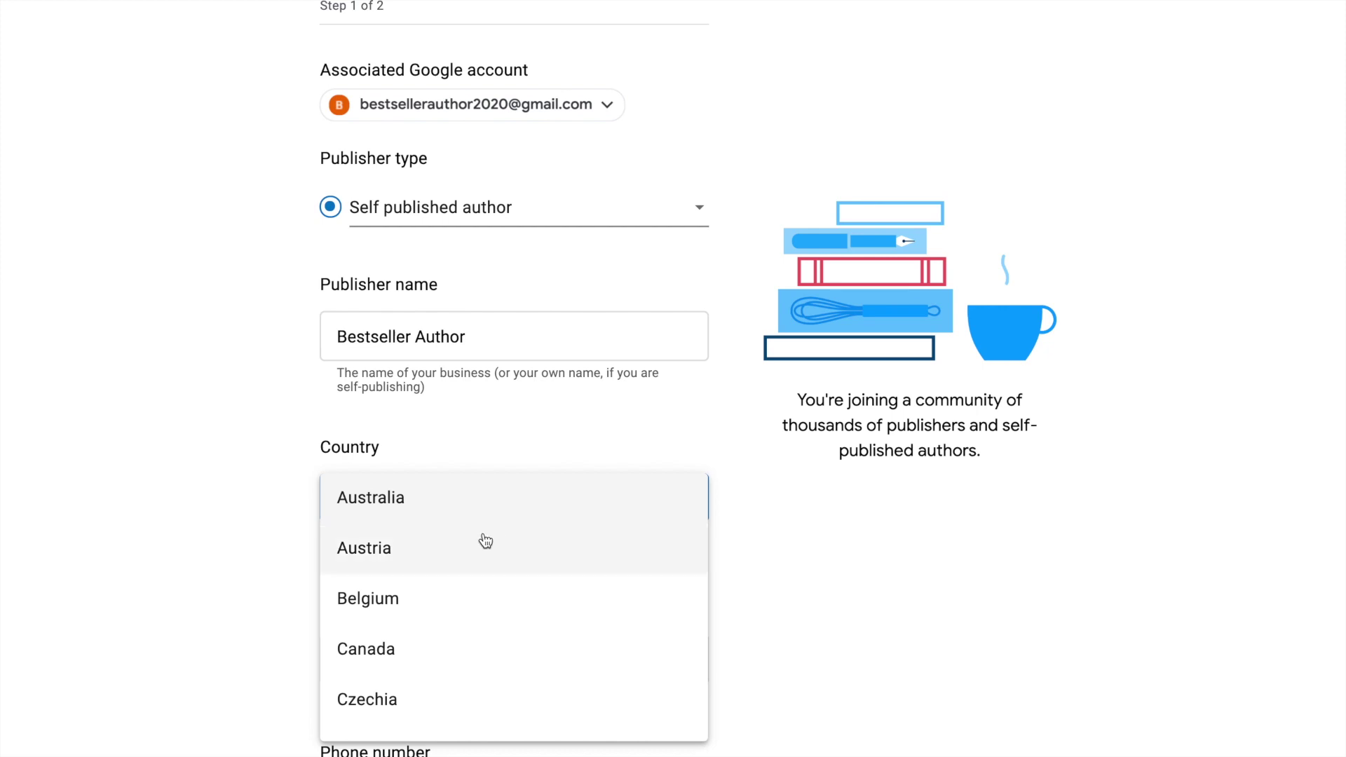
scroll(485, 541, "down", 15)
scroll(473, 545, "up", 10)
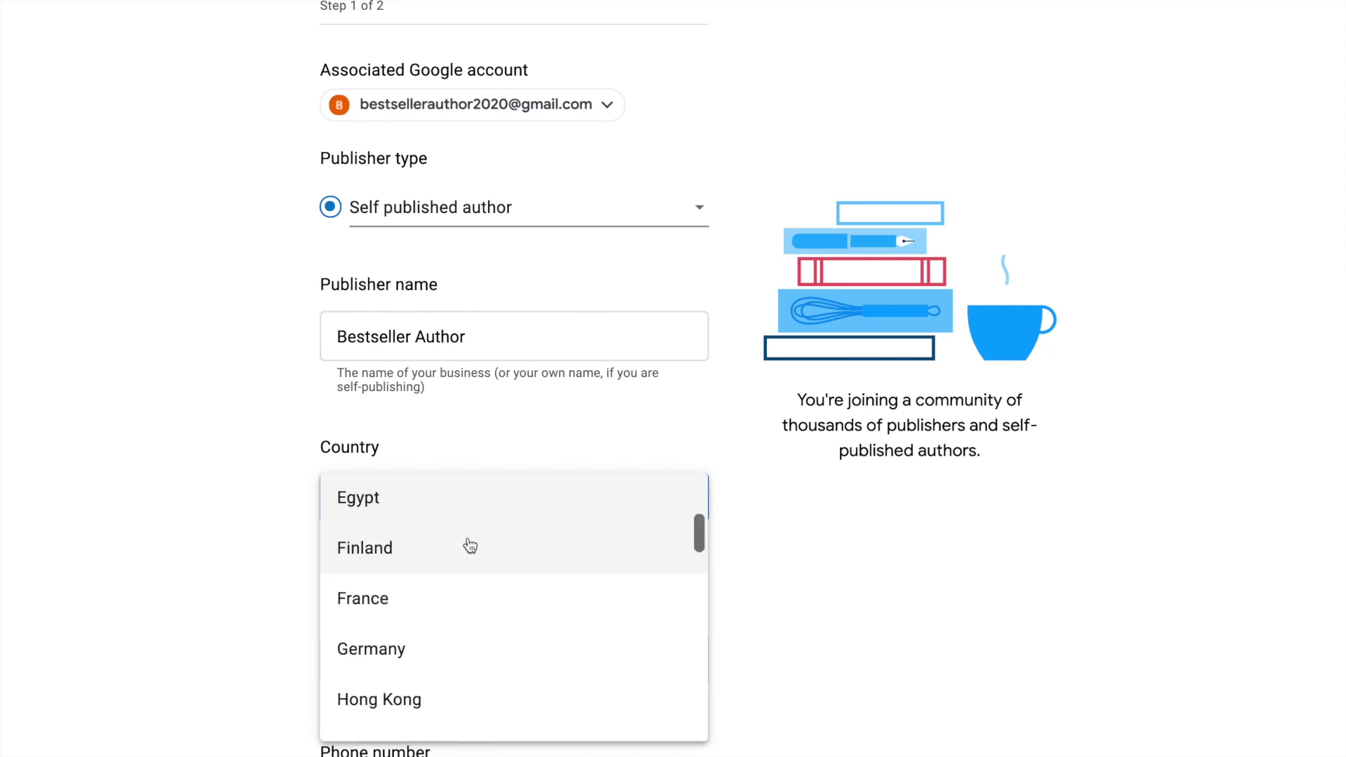
scroll(457, 643, "down", 10)
scroll(460, 643, "down", 2)
left_click(456, 647)
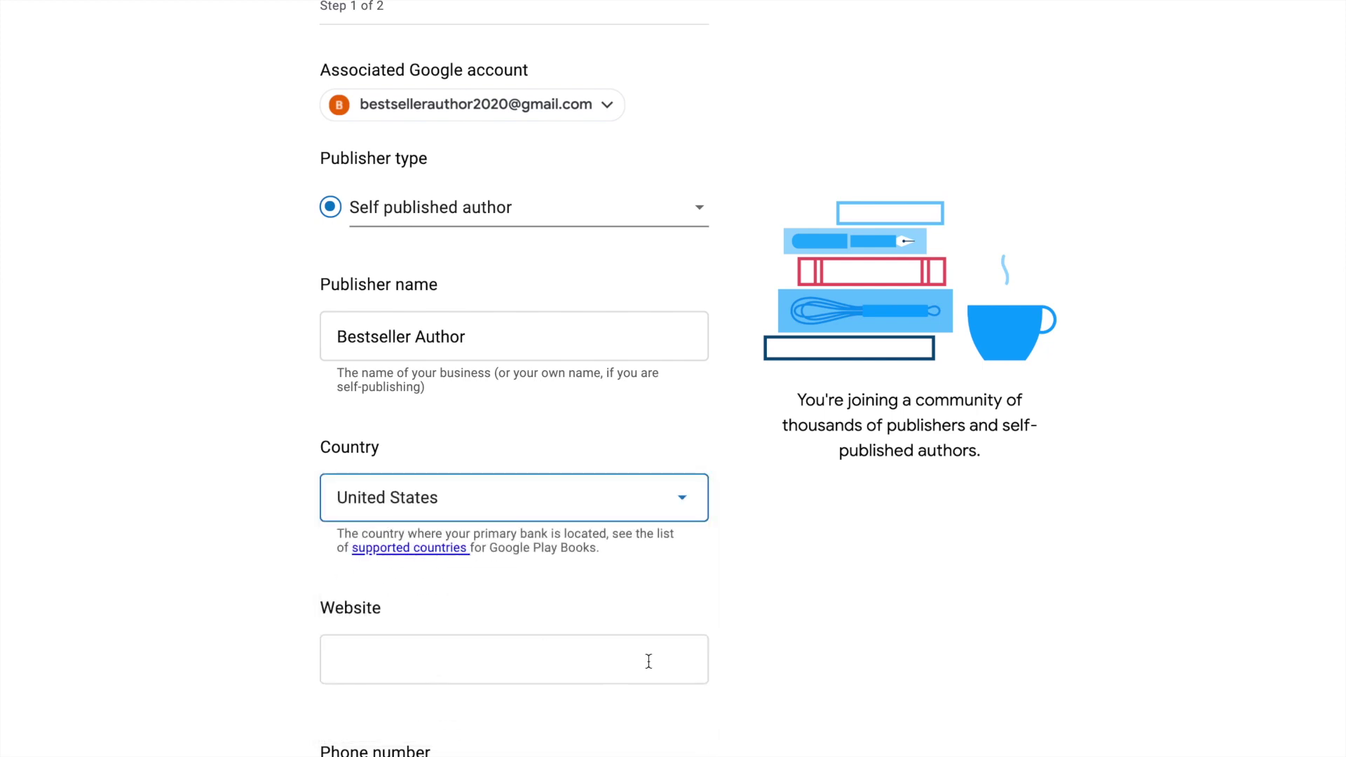
scroll(672, 585, "down", 1)
scroll(672, 586, "down", 1)
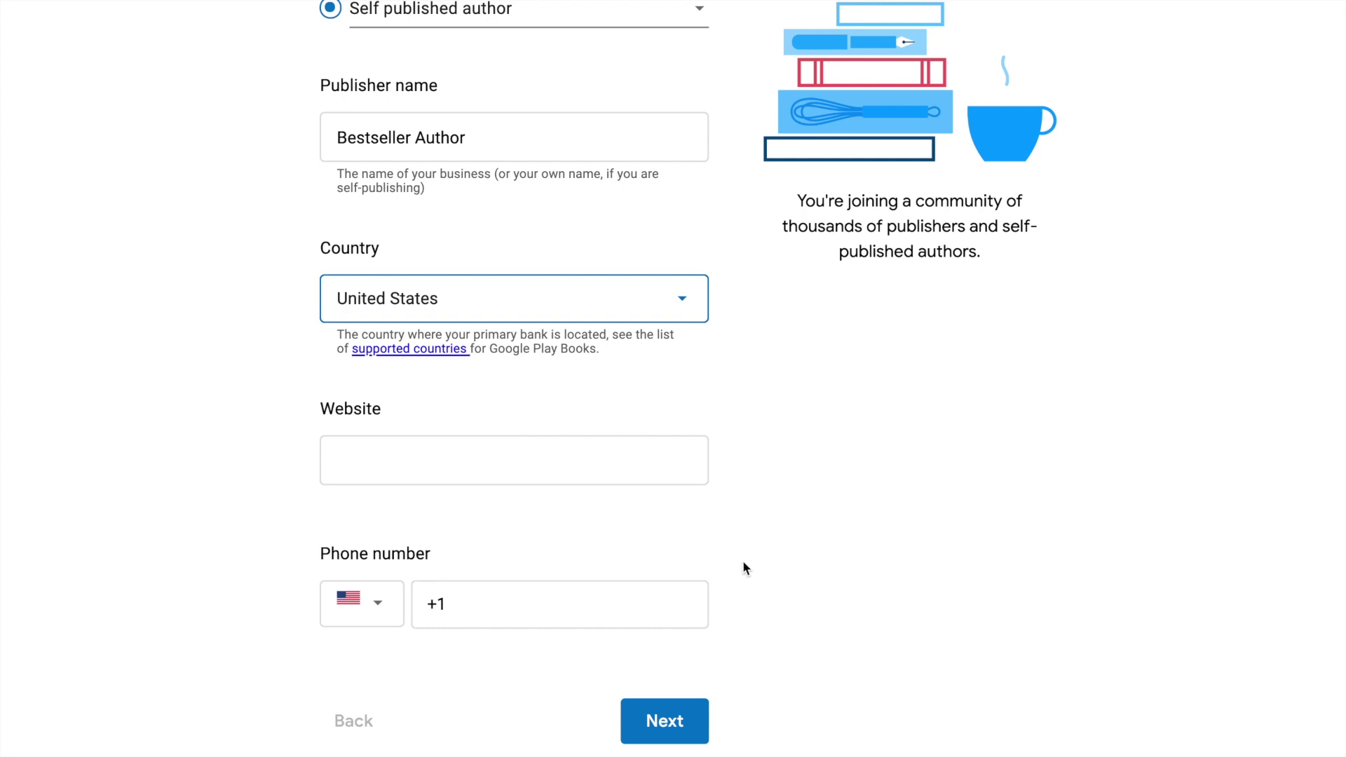
scroll(742, 568, "up", 1)
scroll(743, 568, "up", 1)
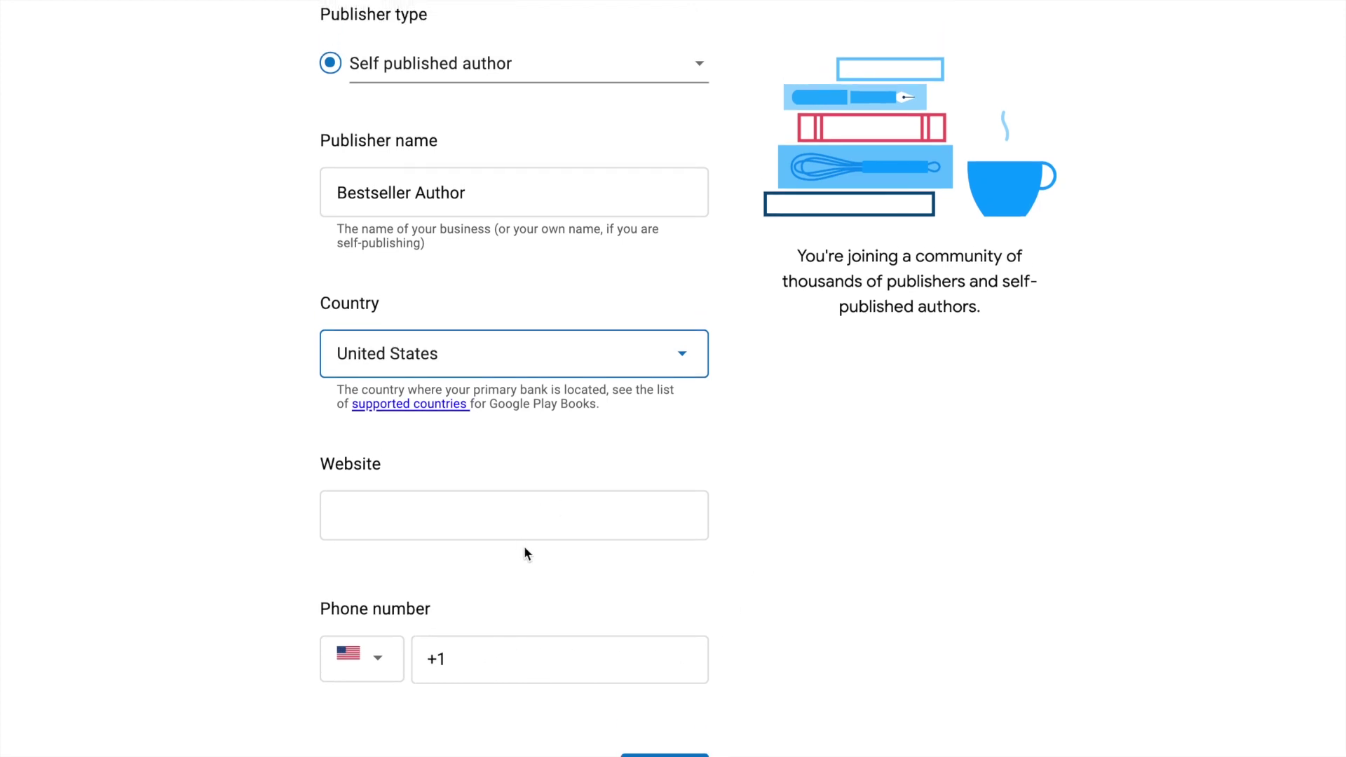
scroll(767, 681, "down", 1)
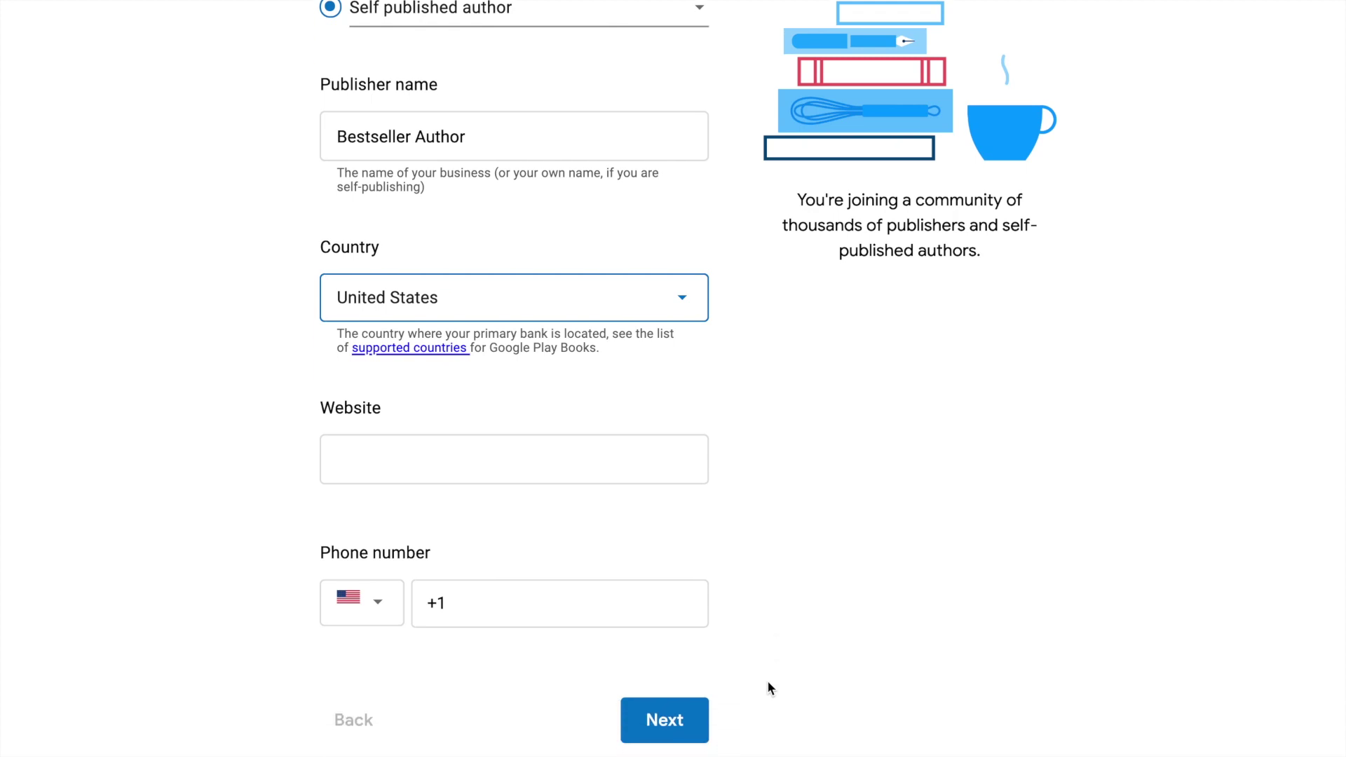
left_click(664, 726)
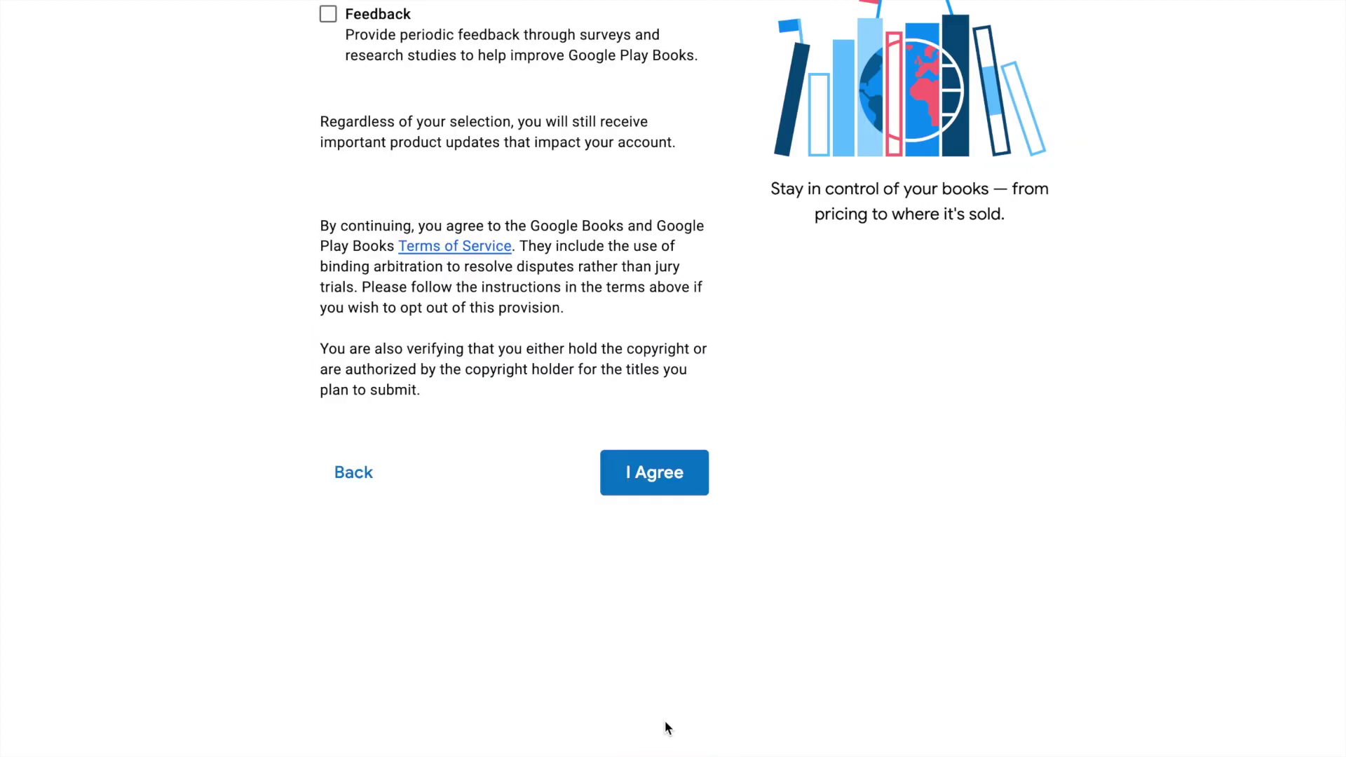
scroll(768, 411, "up", 3)
scroll(768, 411, "up", 2)
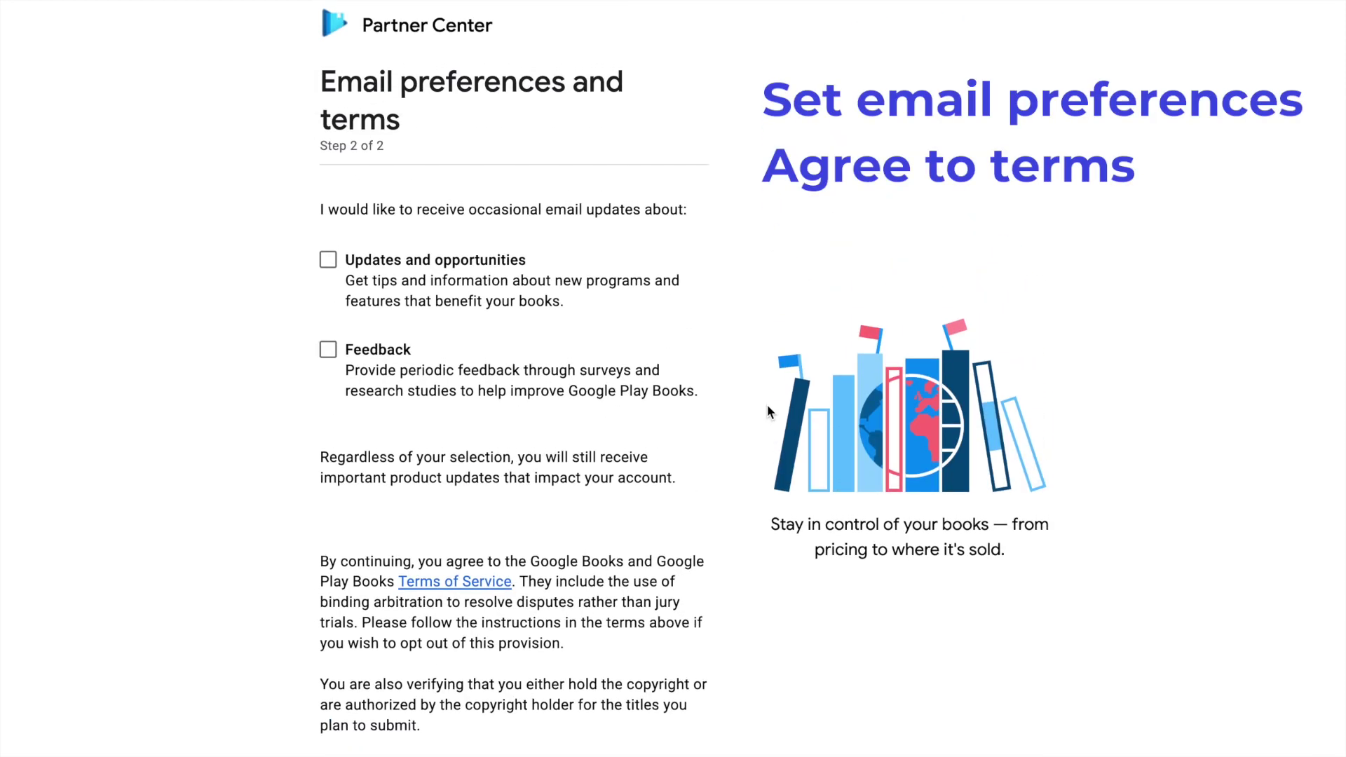
scroll(768, 410, "down", 2)
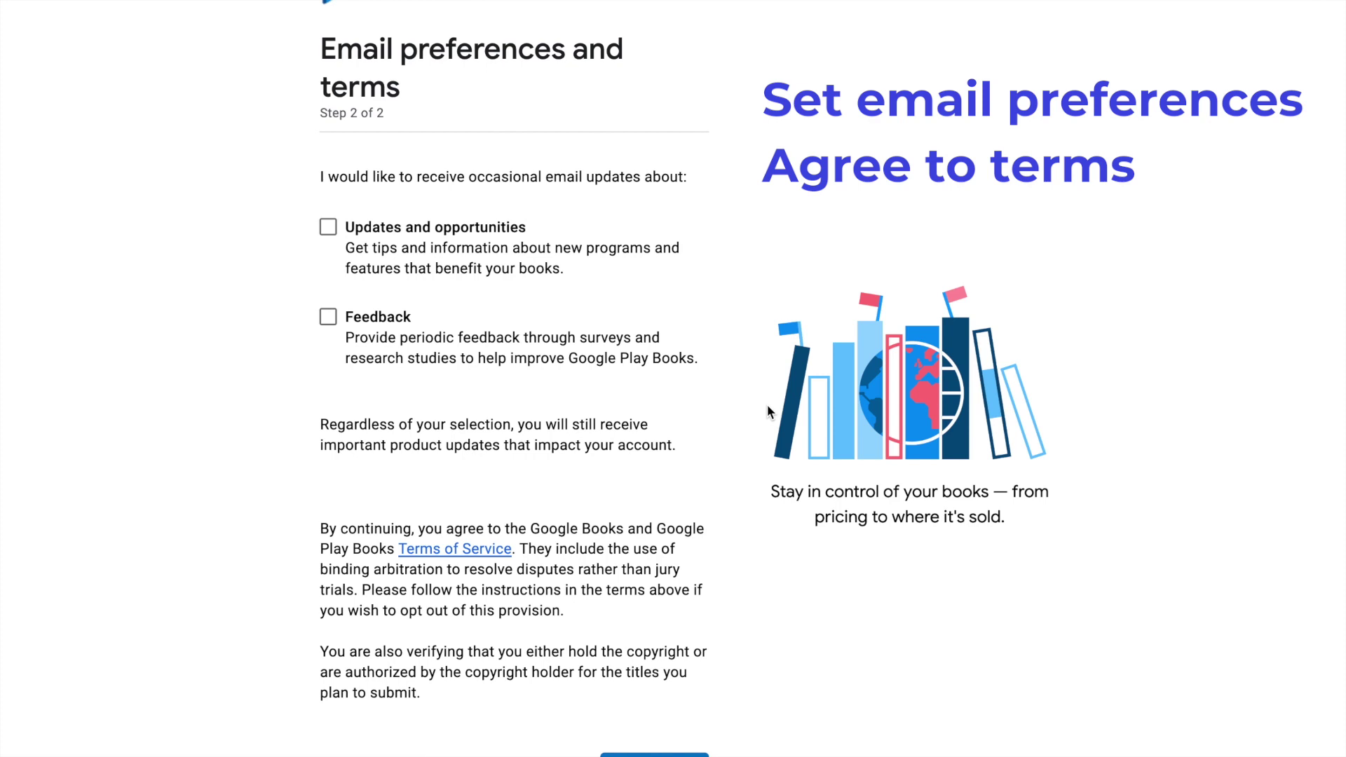
scroll(767, 404, "down", 1)
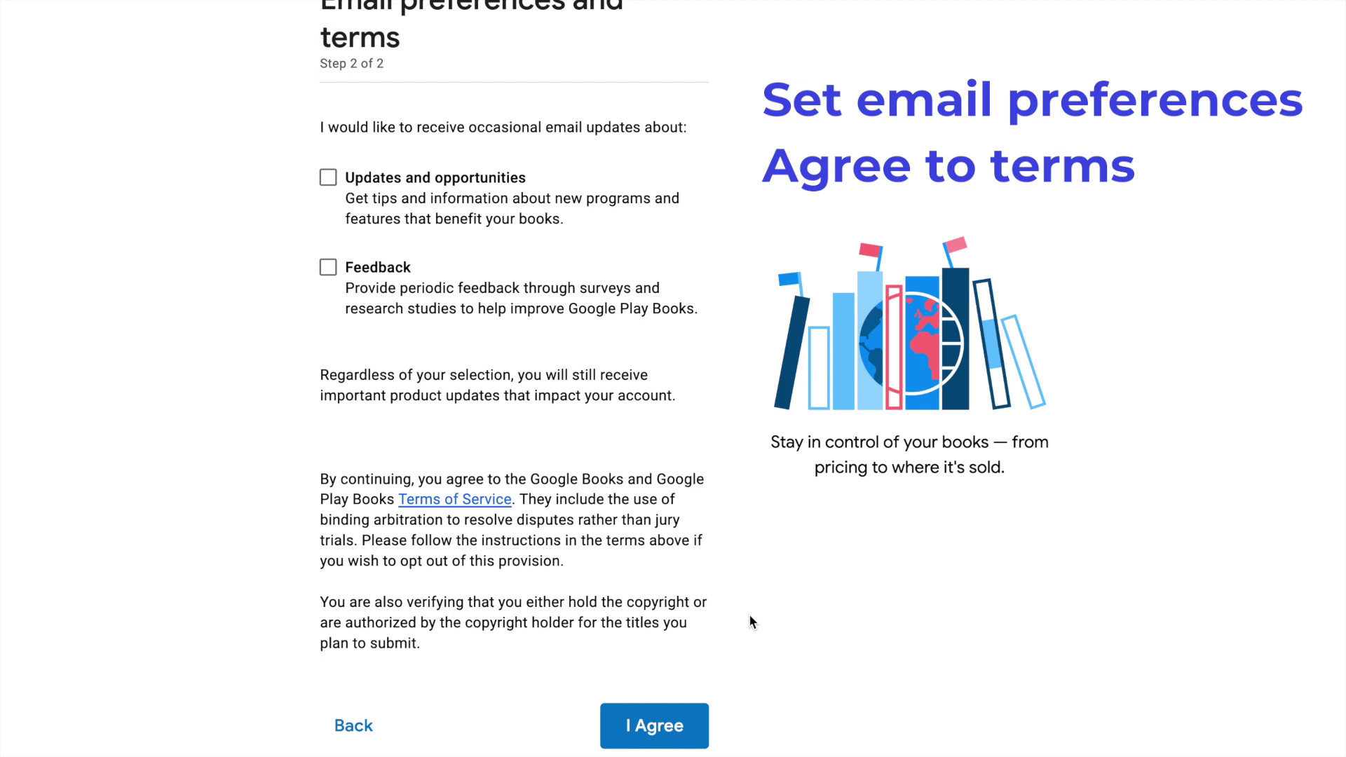
left_click(640, 733)
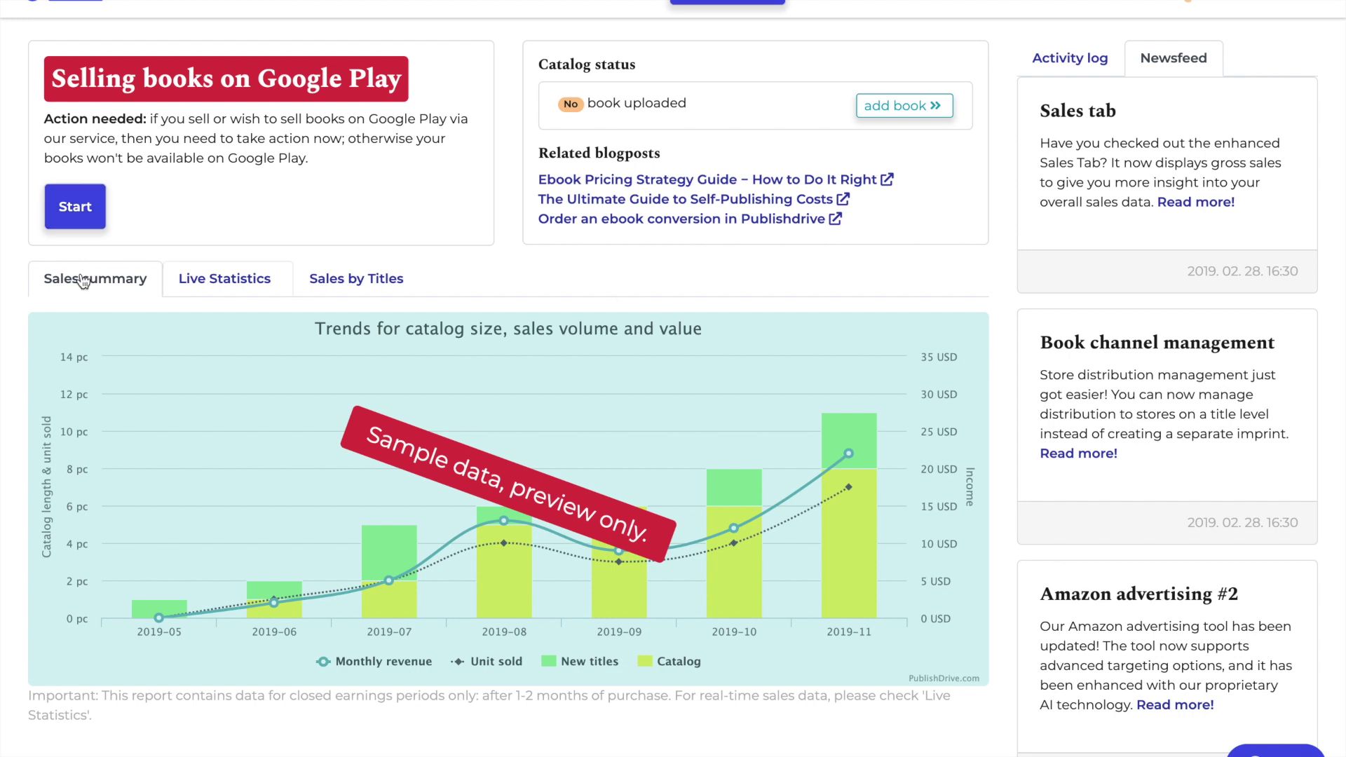
left_click(81, 221)
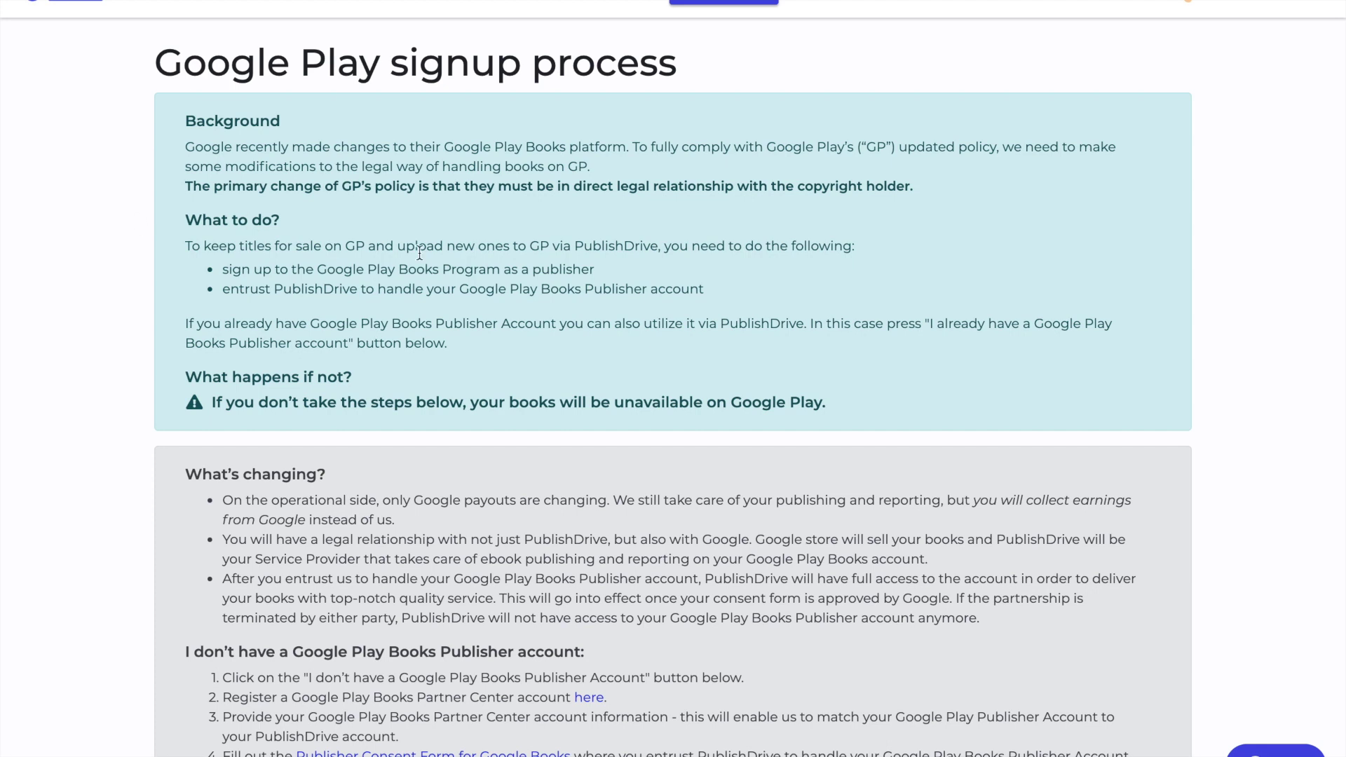
scroll(1011, 349, "down", 1)
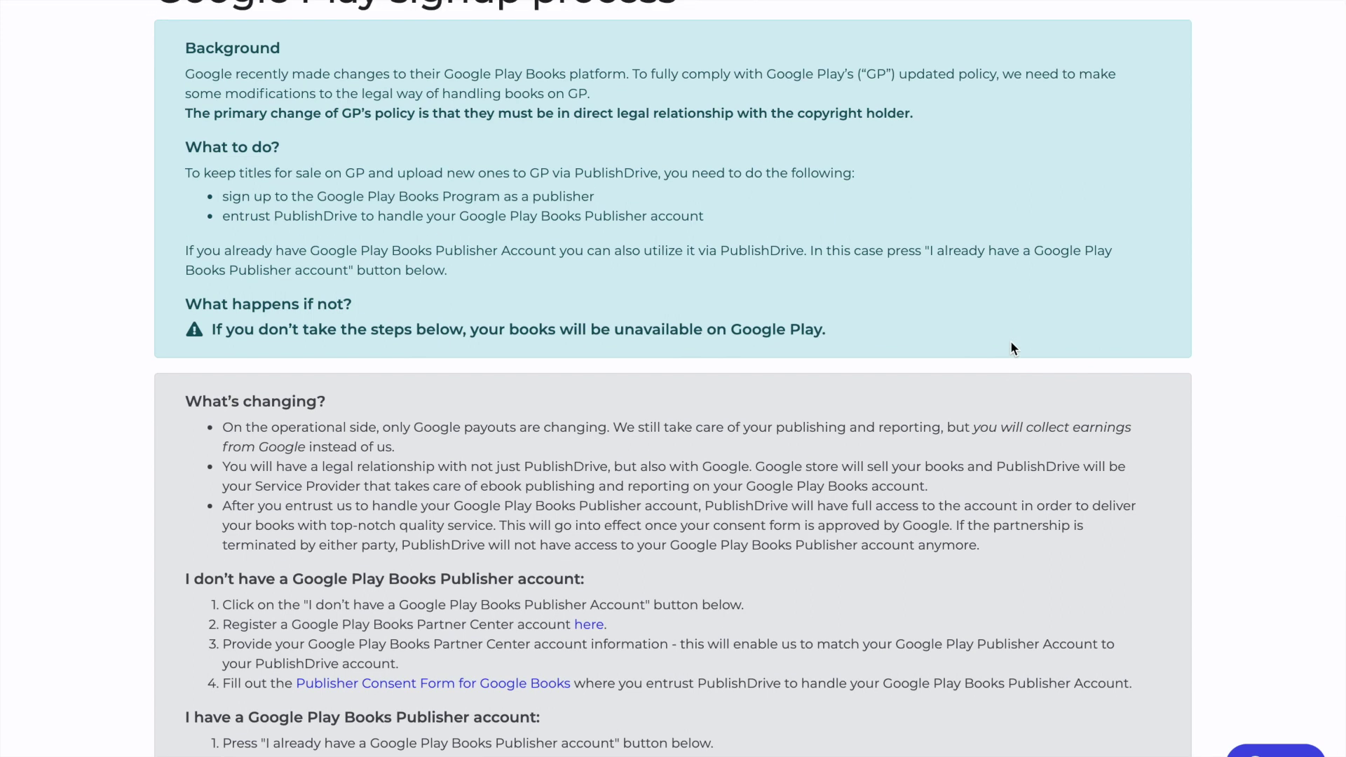
scroll(1011, 348, "up", 1)
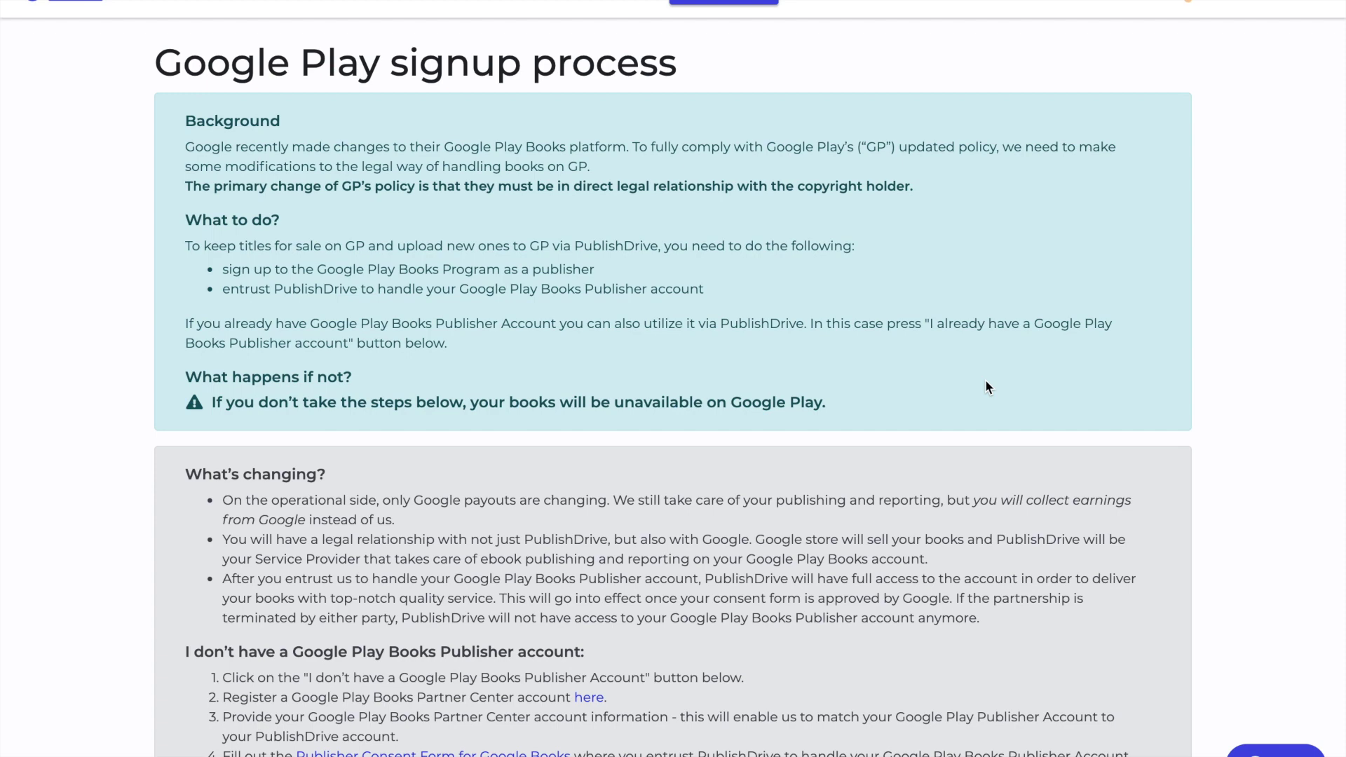
scroll(986, 387, "down", 6)
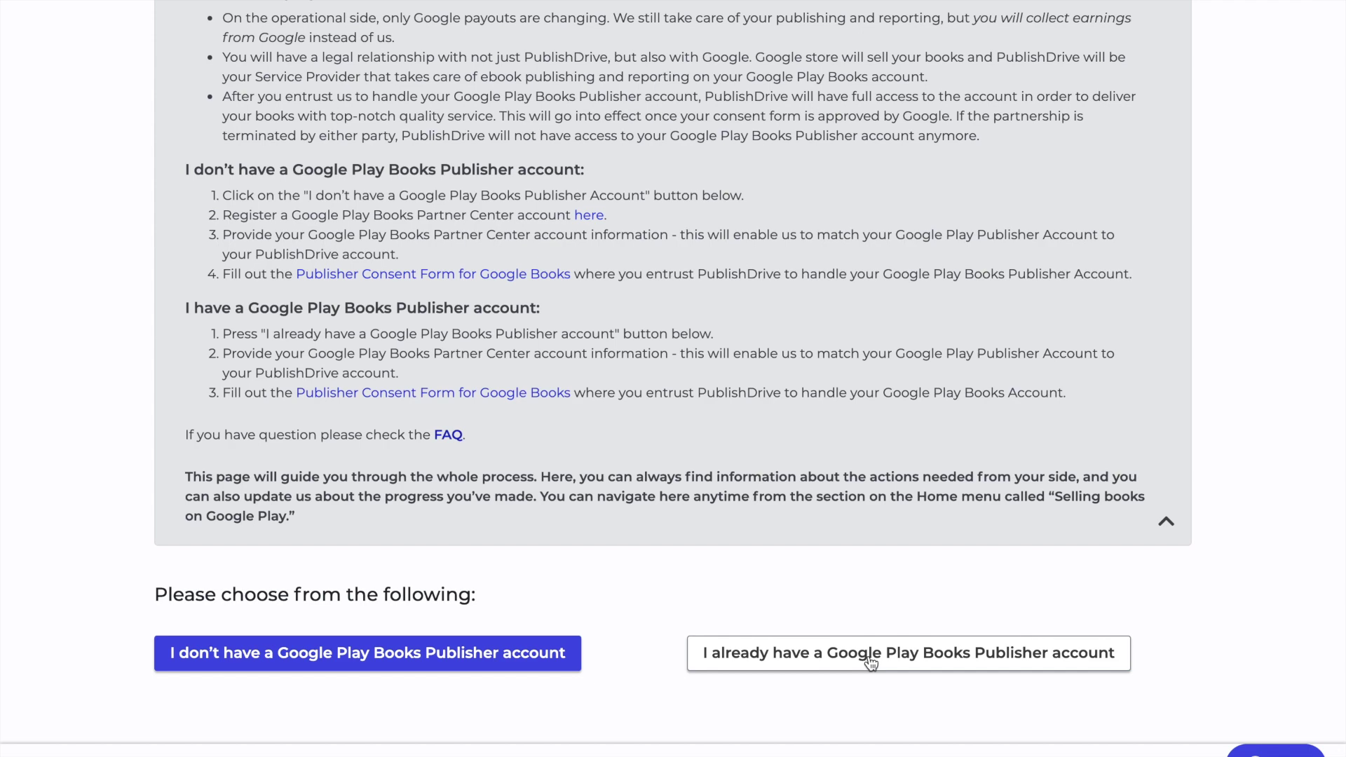
Choose the existing-account path and enter the author name, Partner Center email and United States.
left_click(869, 661)
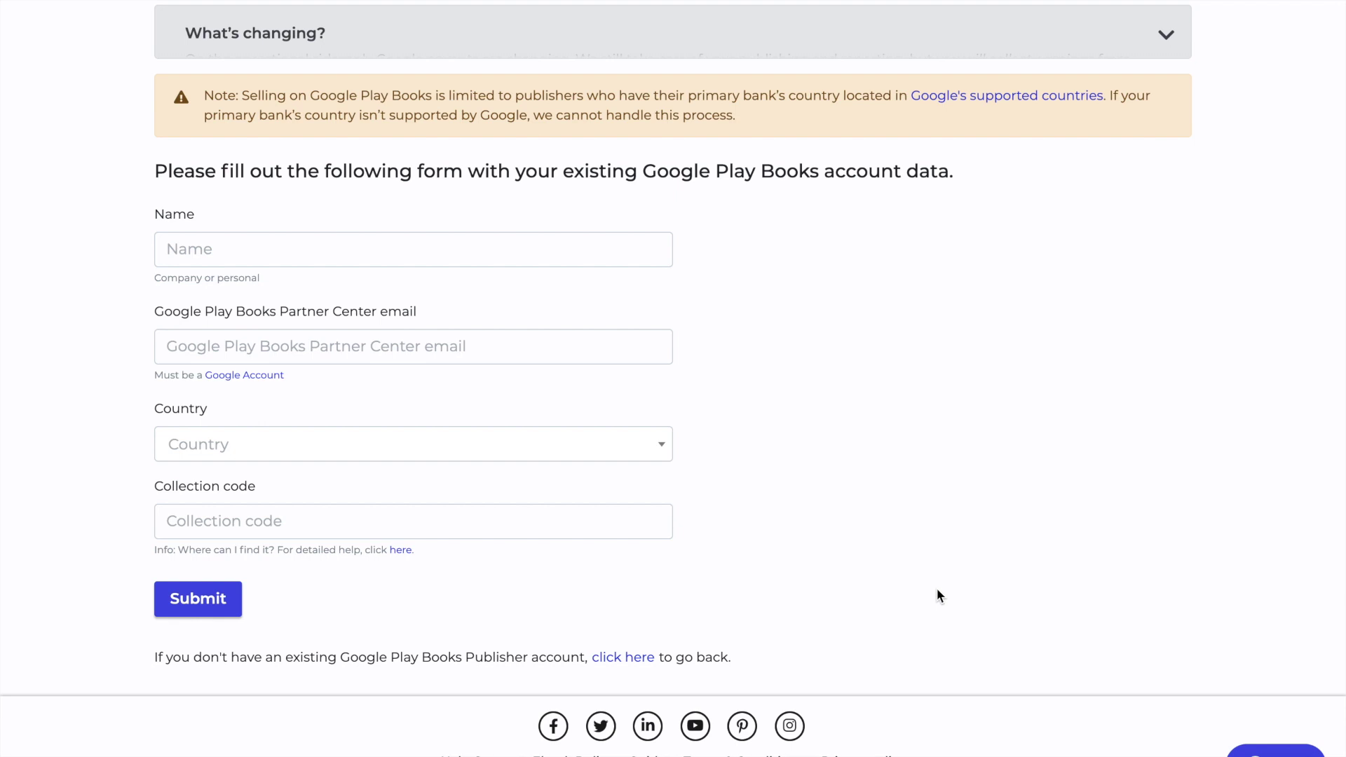
left_click(241, 248)
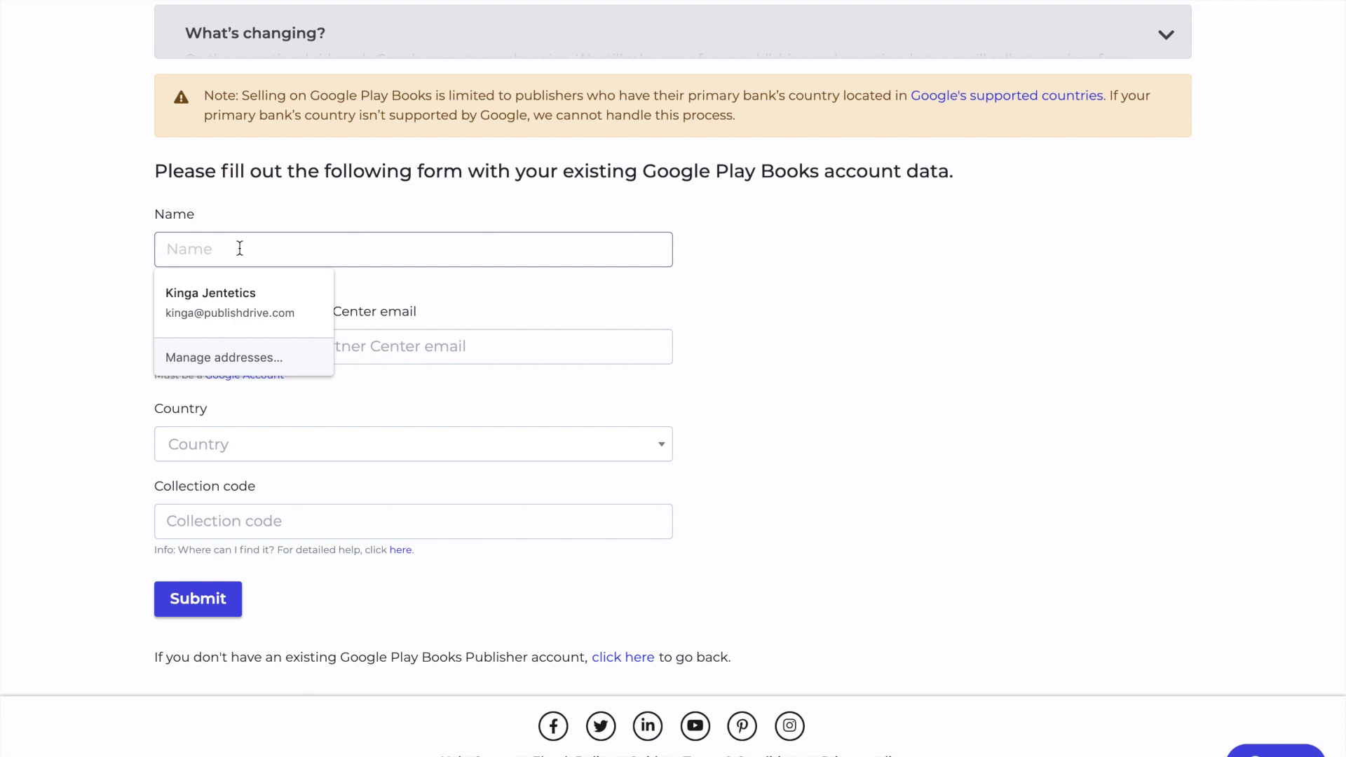
type("Bests")
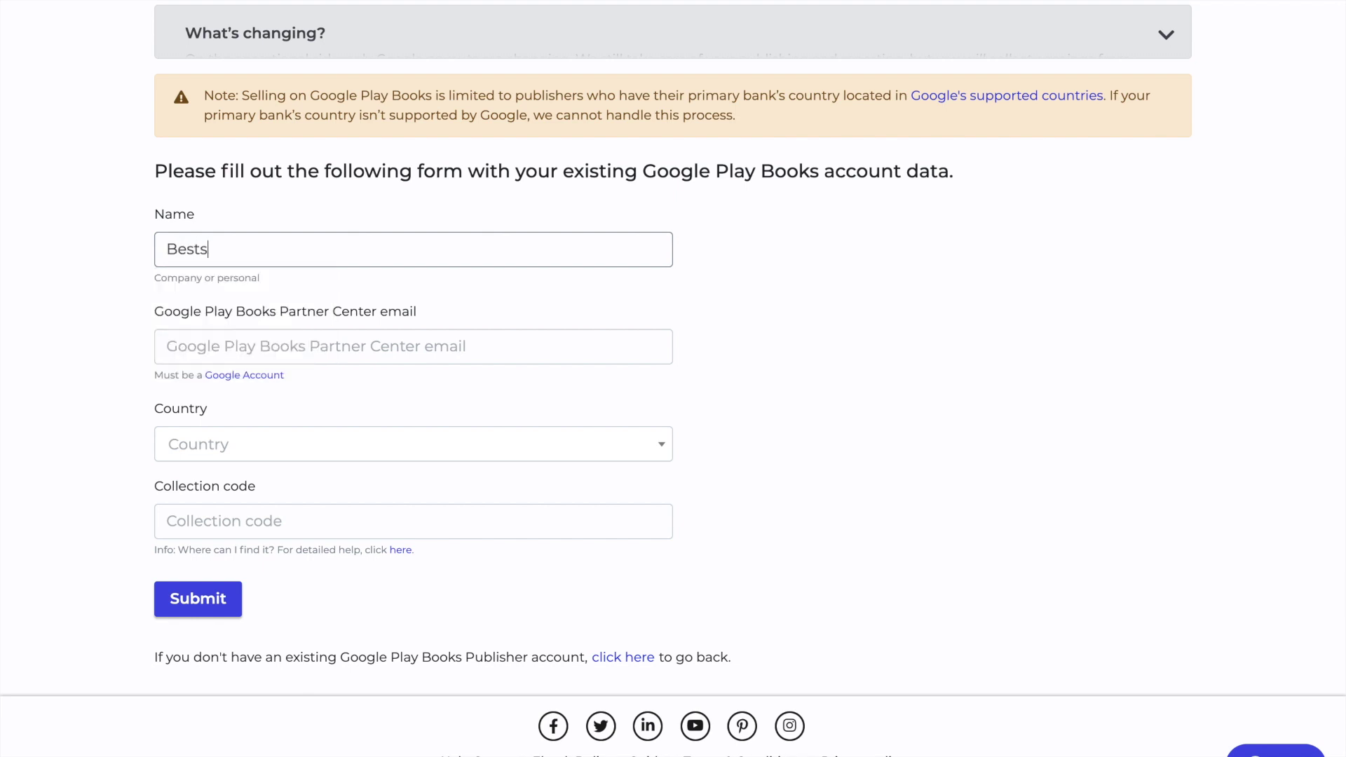
type("eller Author")
left_click(210, 348)
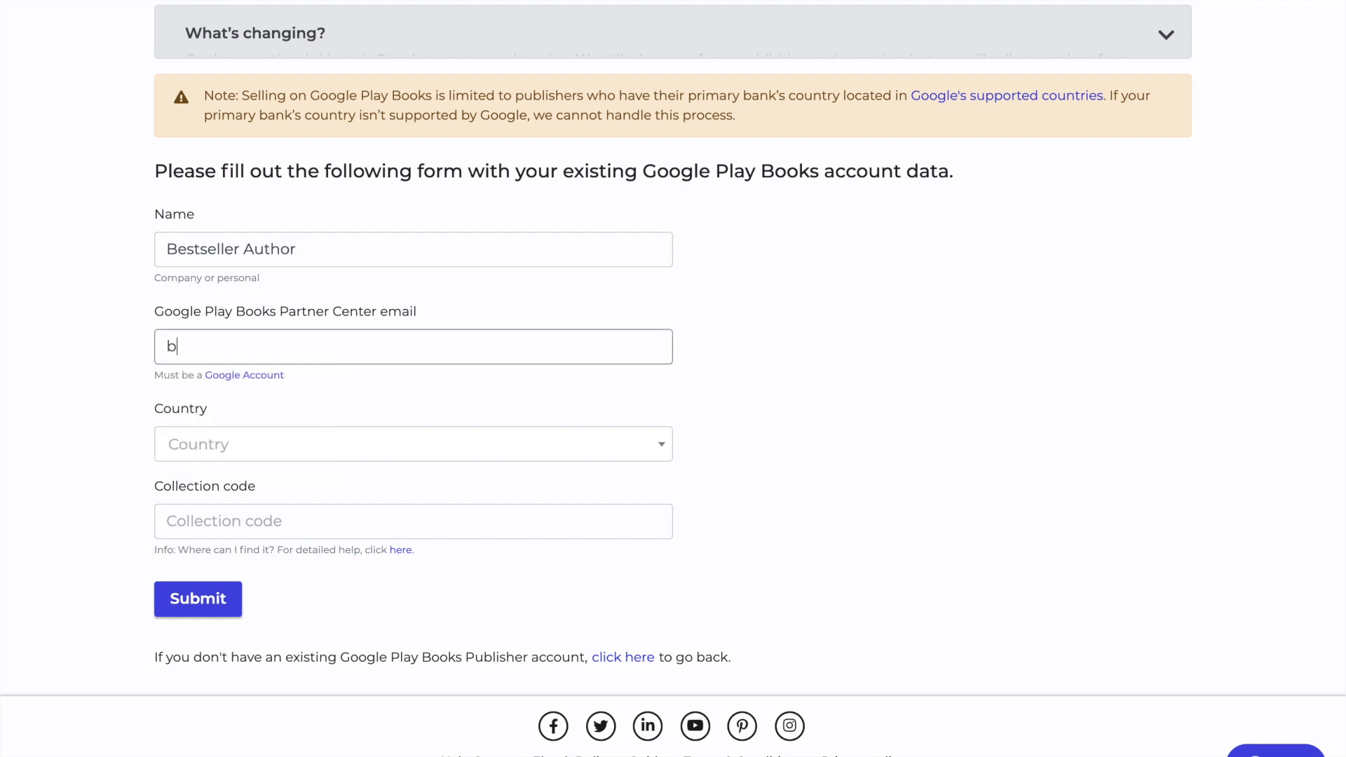
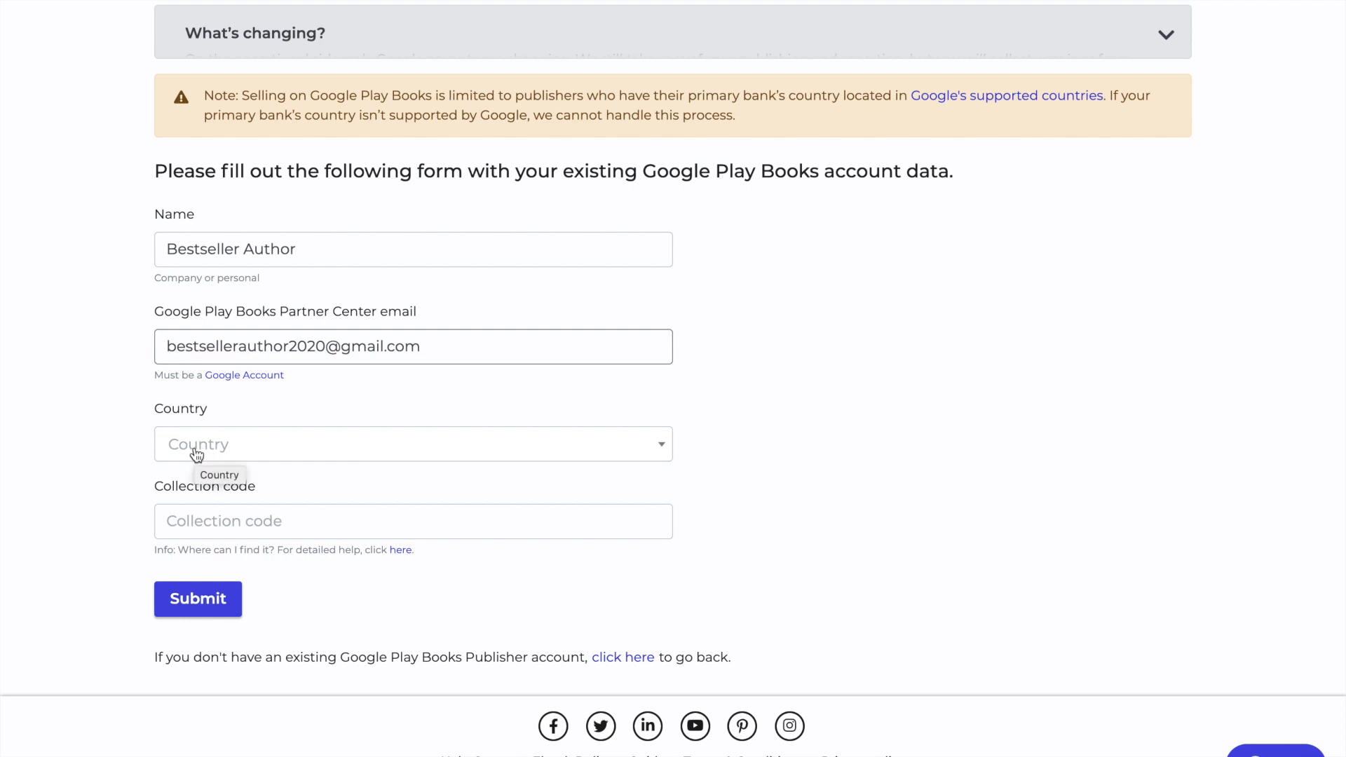
left_click(197, 452)
left_click(225, 515)
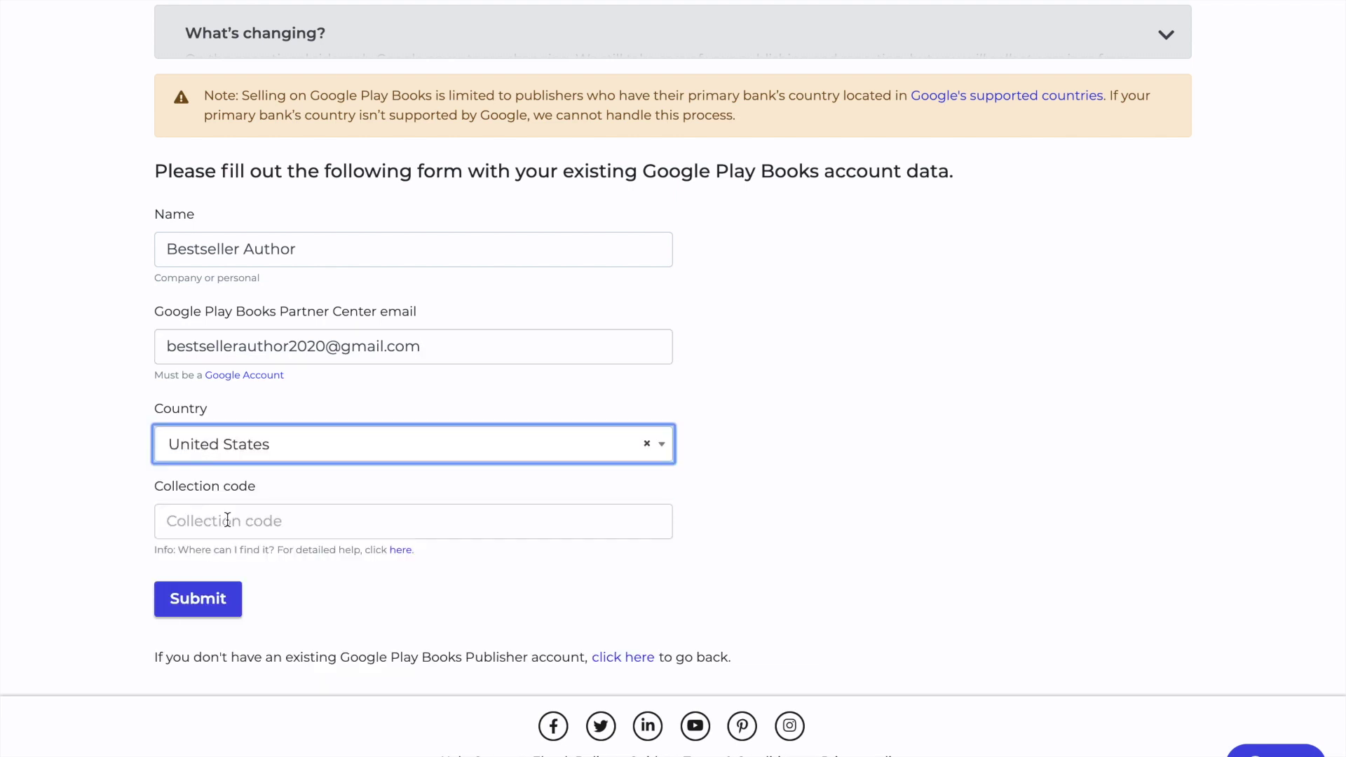
left_click(266, 522)
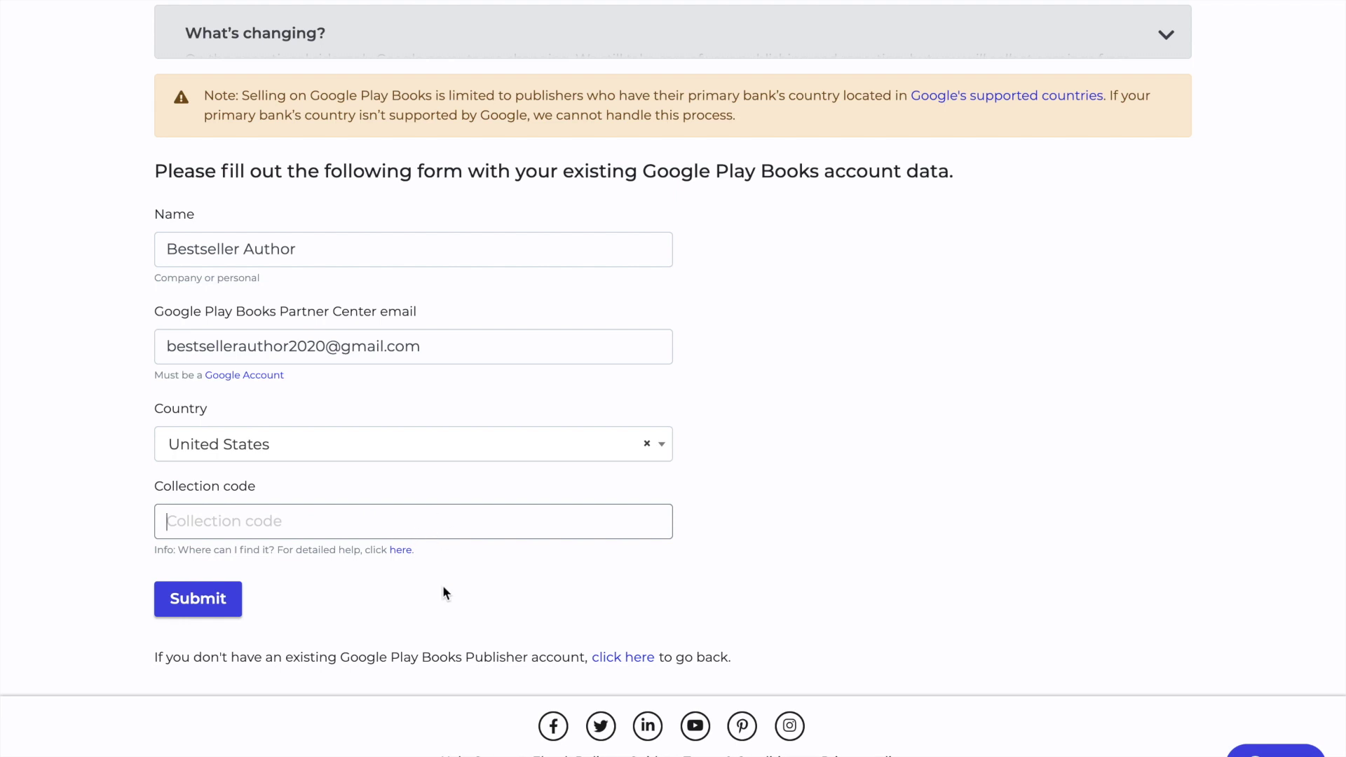
scroll(427, 602, "up", 1)
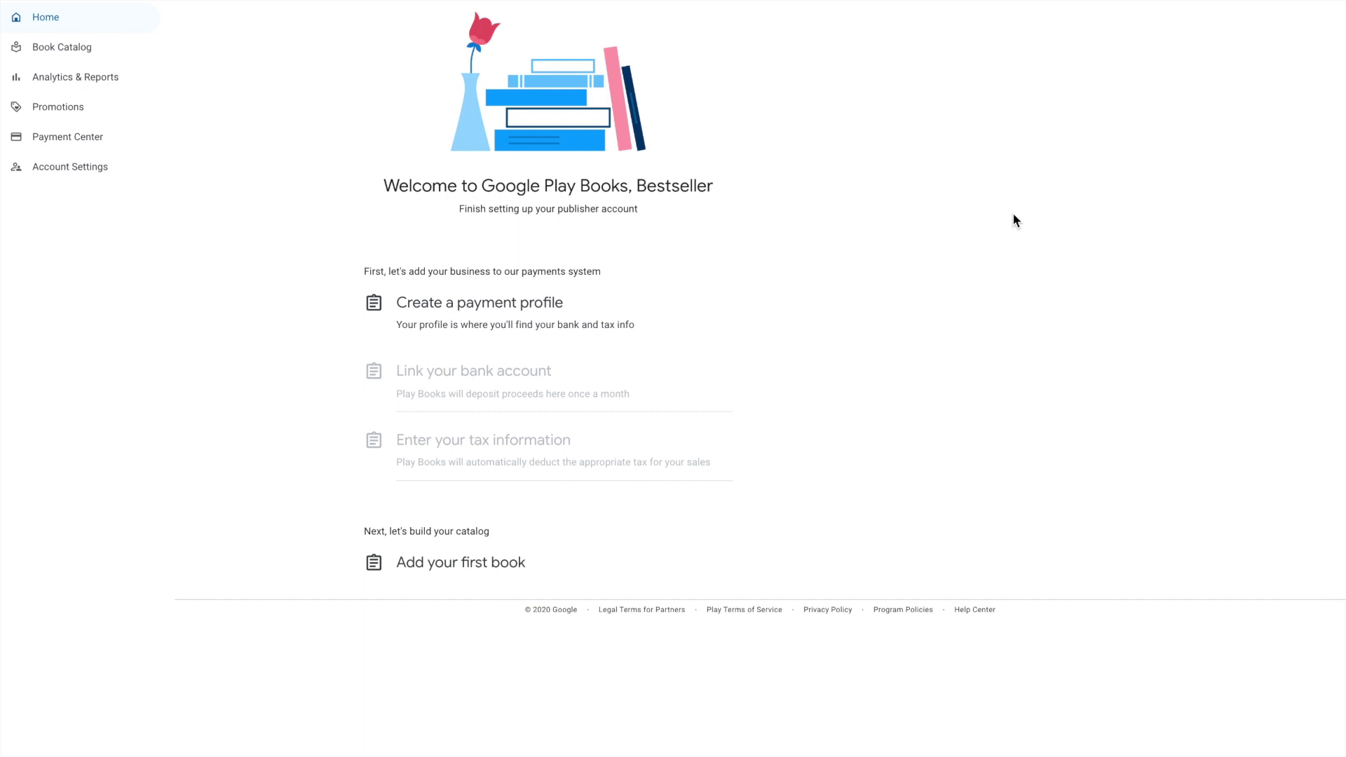
Copy the default collection code T2P575H from Book Catalog's Advanced > Manage templates page.
left_click(74, 53)
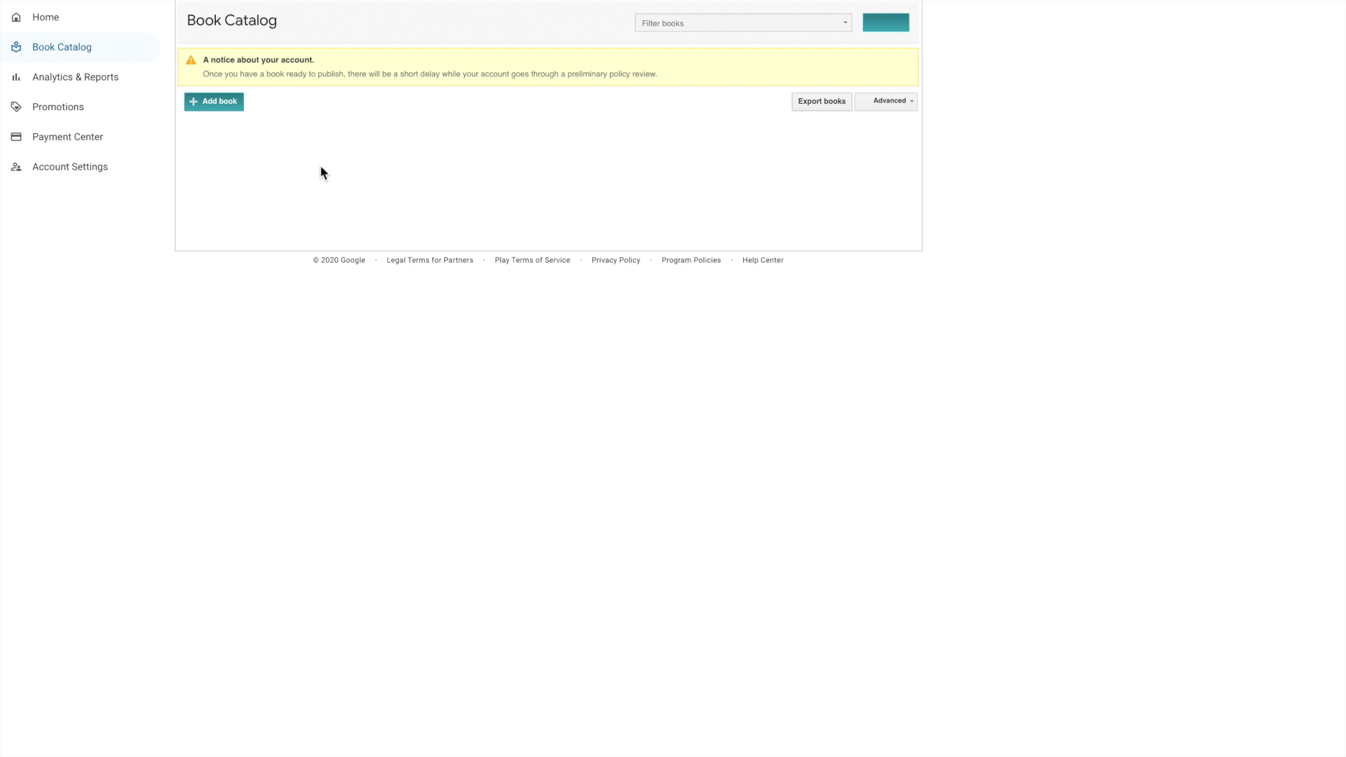
left_click(911, 103)
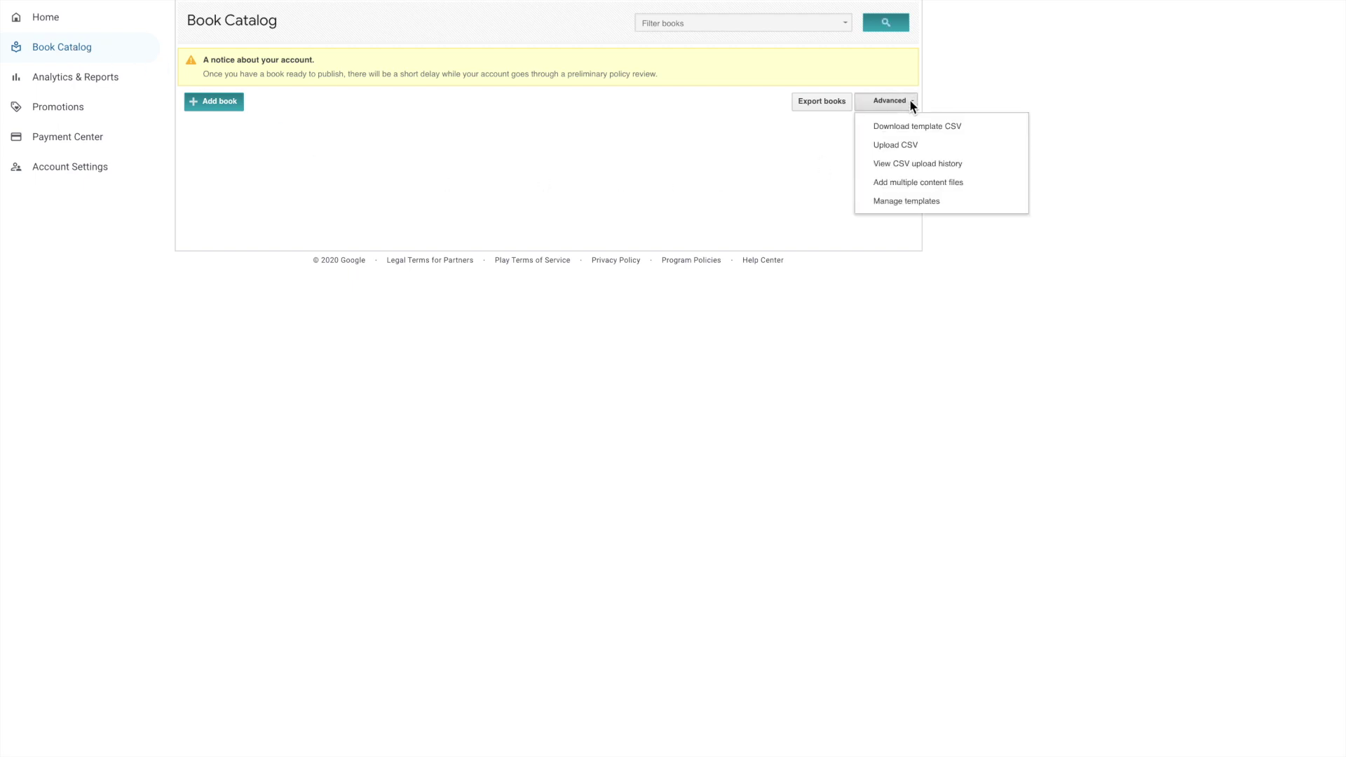
left_click(884, 101)
left_click(912, 102)
left_click(919, 202)
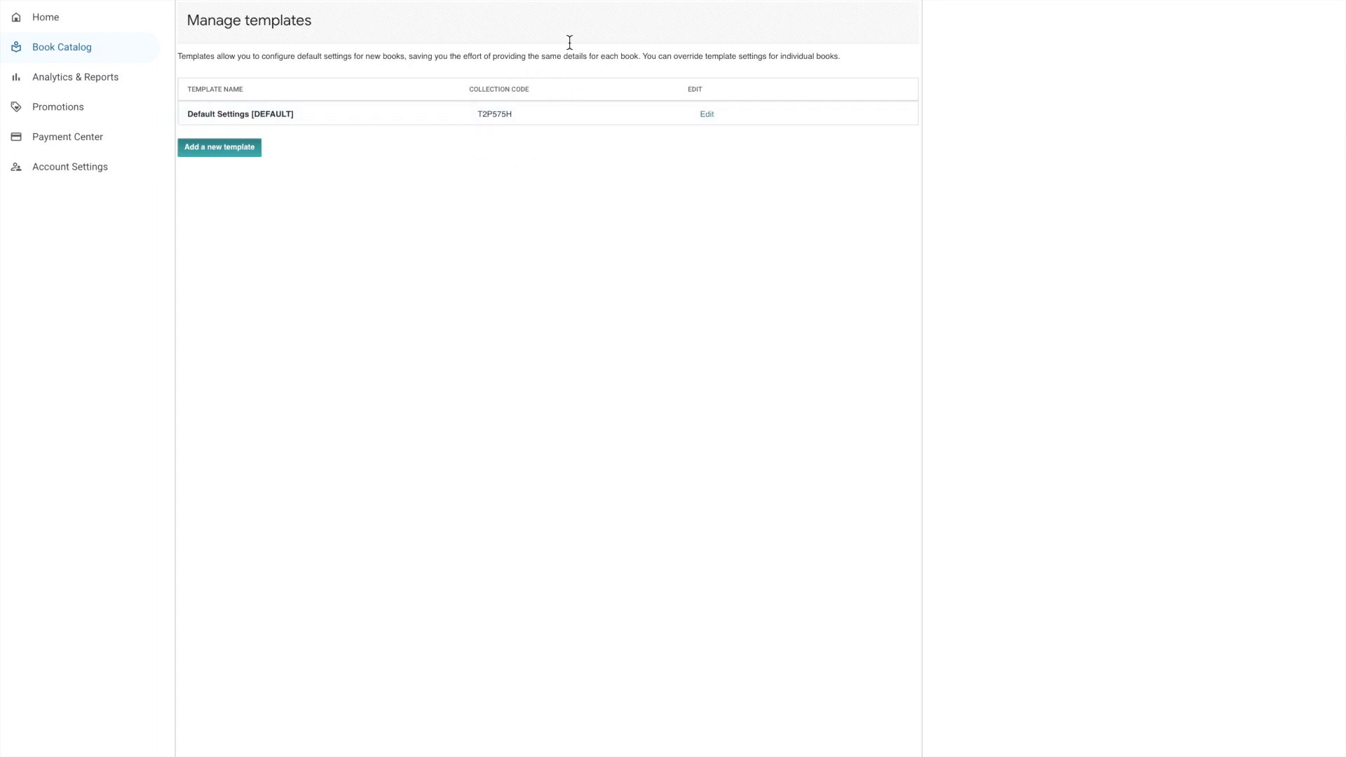
left_click_drag(518, 124, 483, 119)
Paste collection code T2P575H into PublishDrive's form and submit it.
left_click(275, 471)
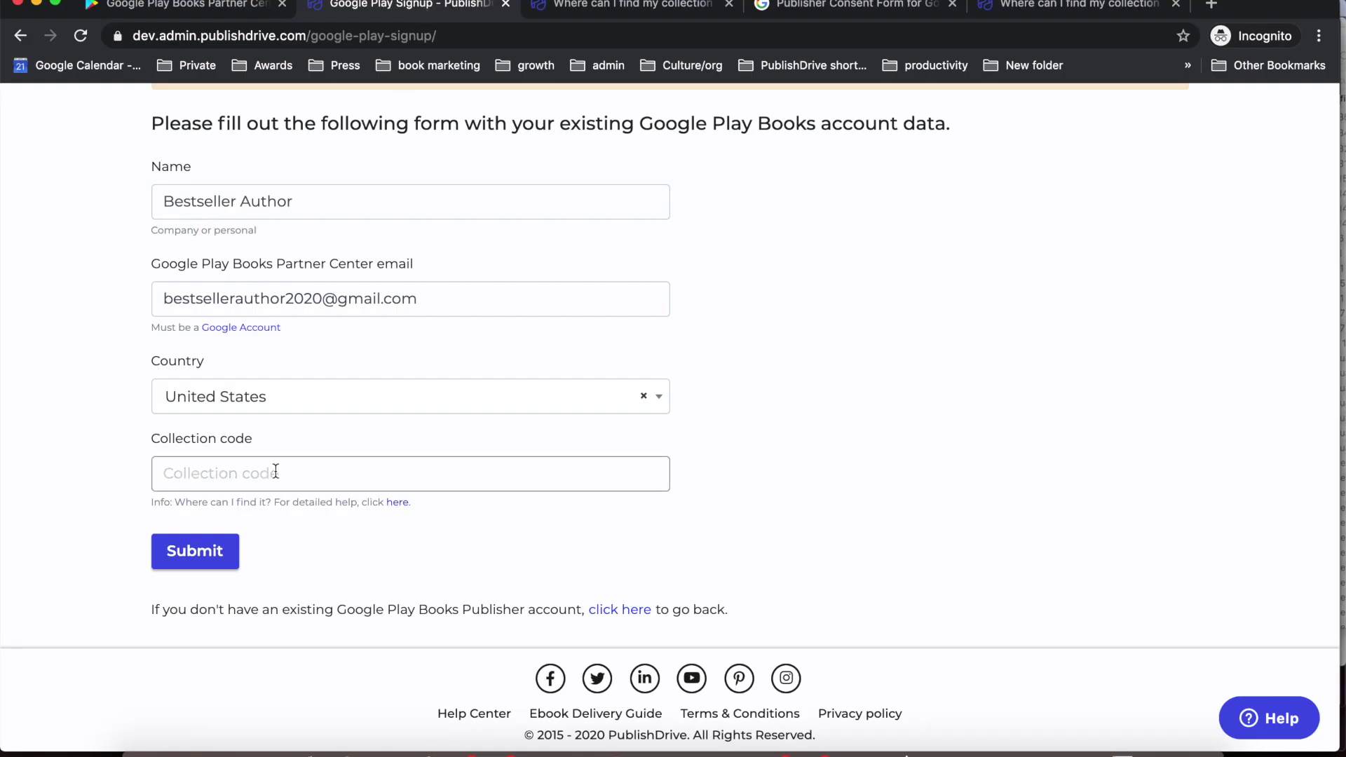
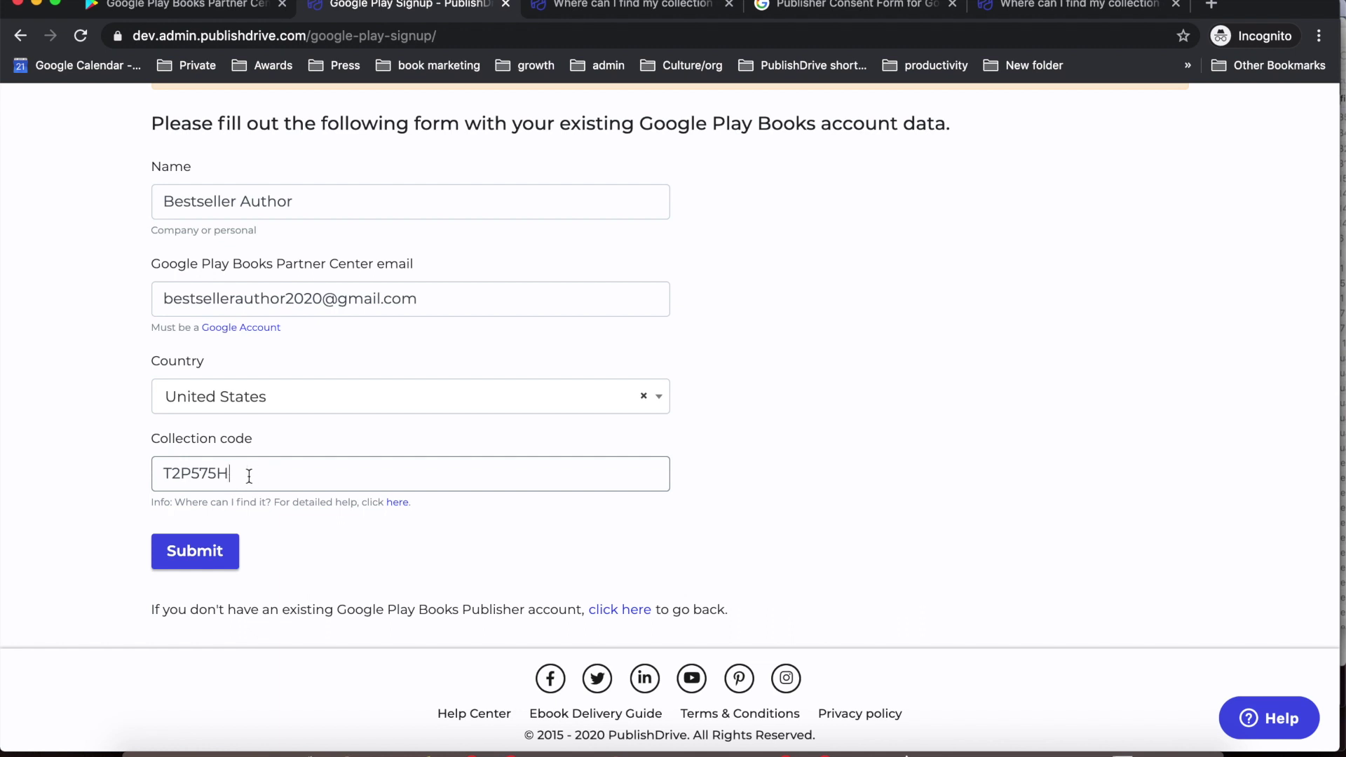
scroll(489, 550, "down", 1)
scroll(488, 549, "up", 1)
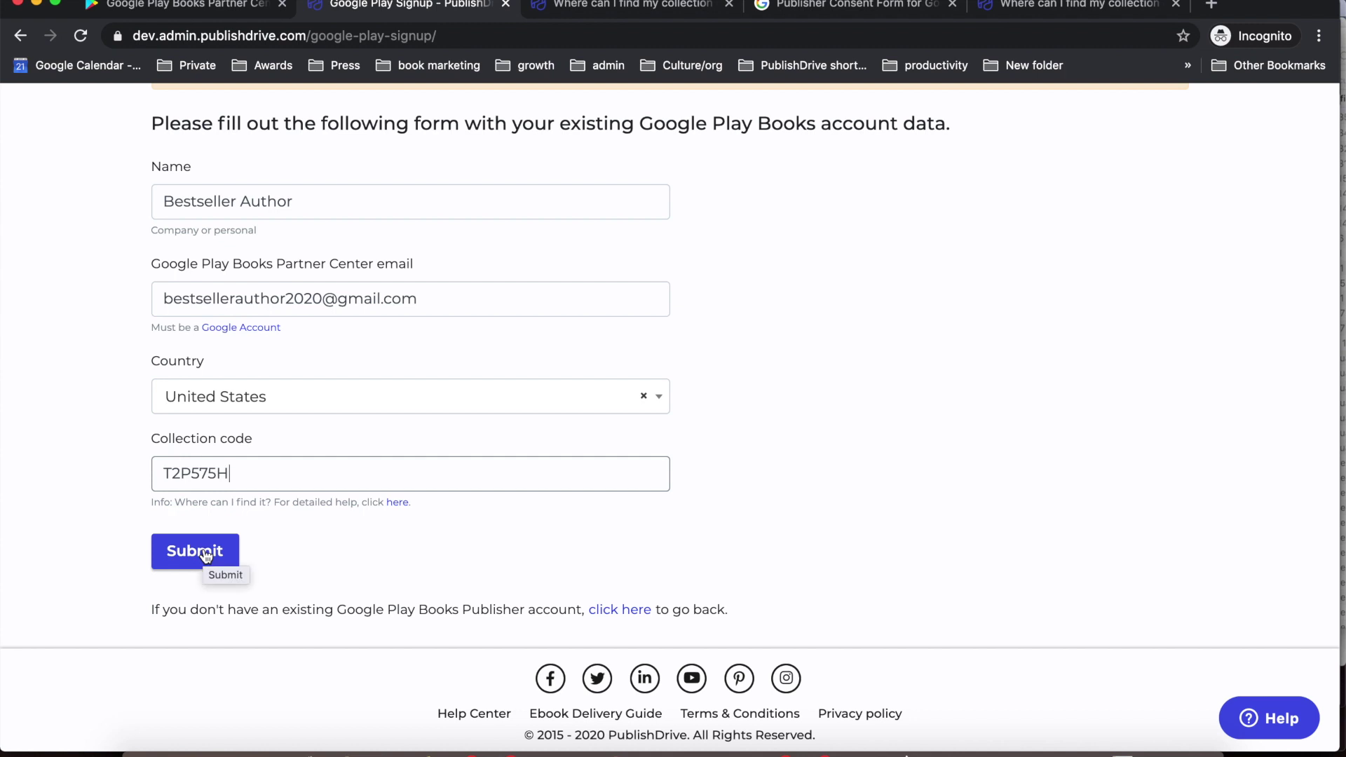
left_click(205, 556)
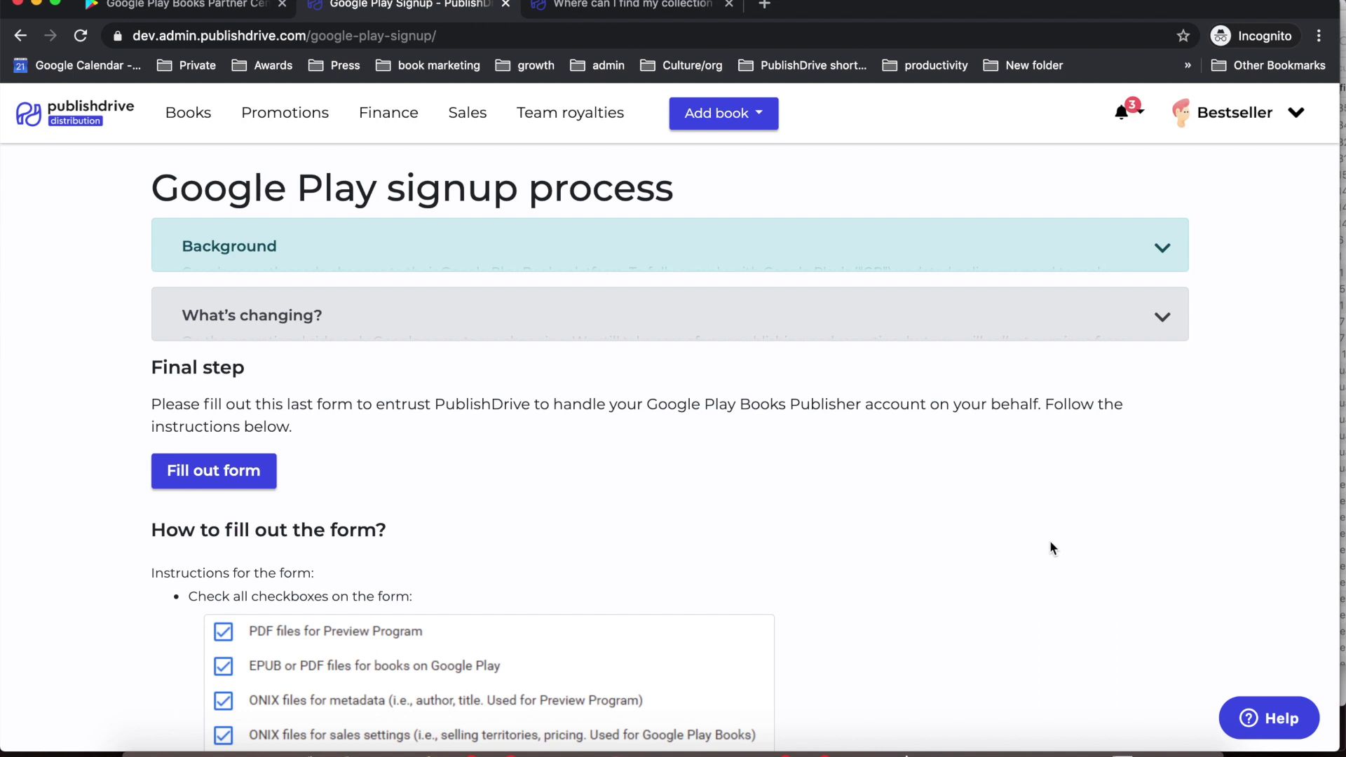
scroll(1050, 542, "down", 1)
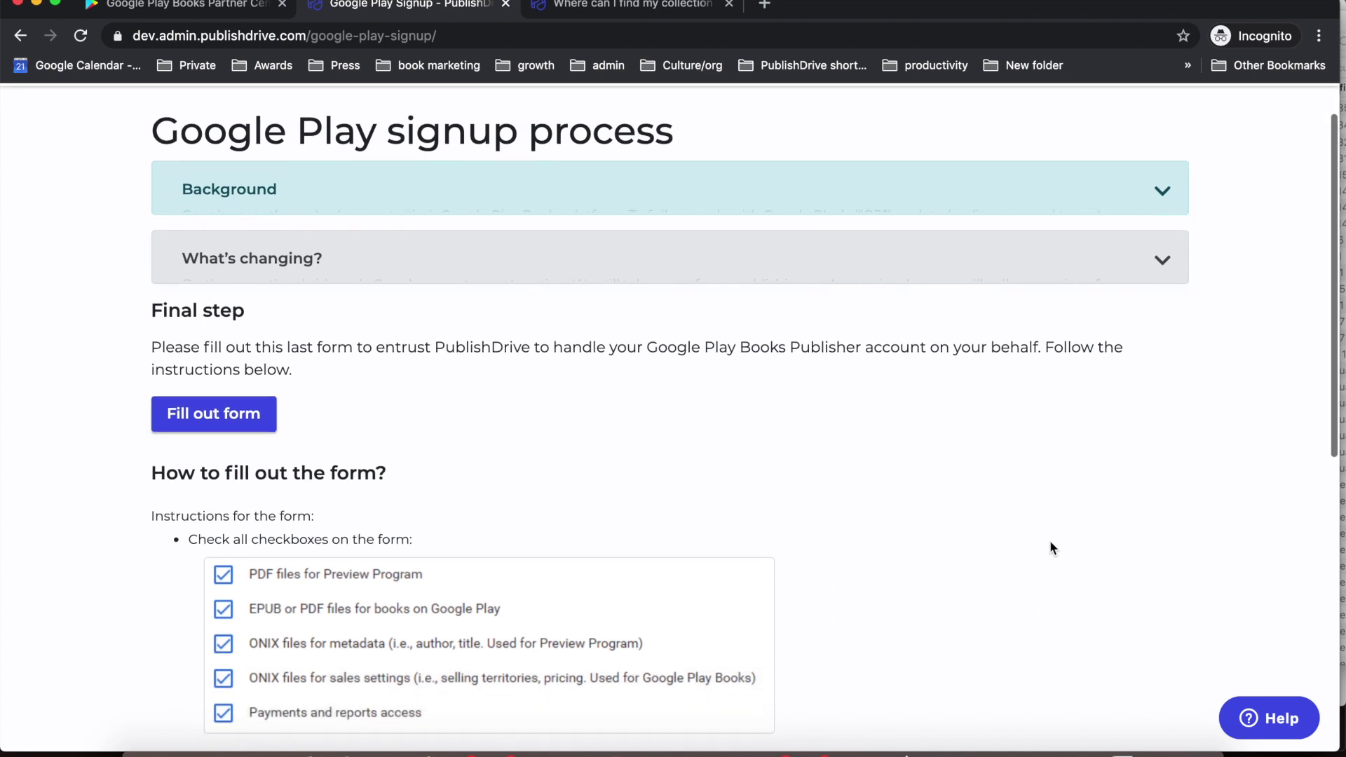
Open Google's publisher consent form and tick all five access options.
left_click(263, 417)
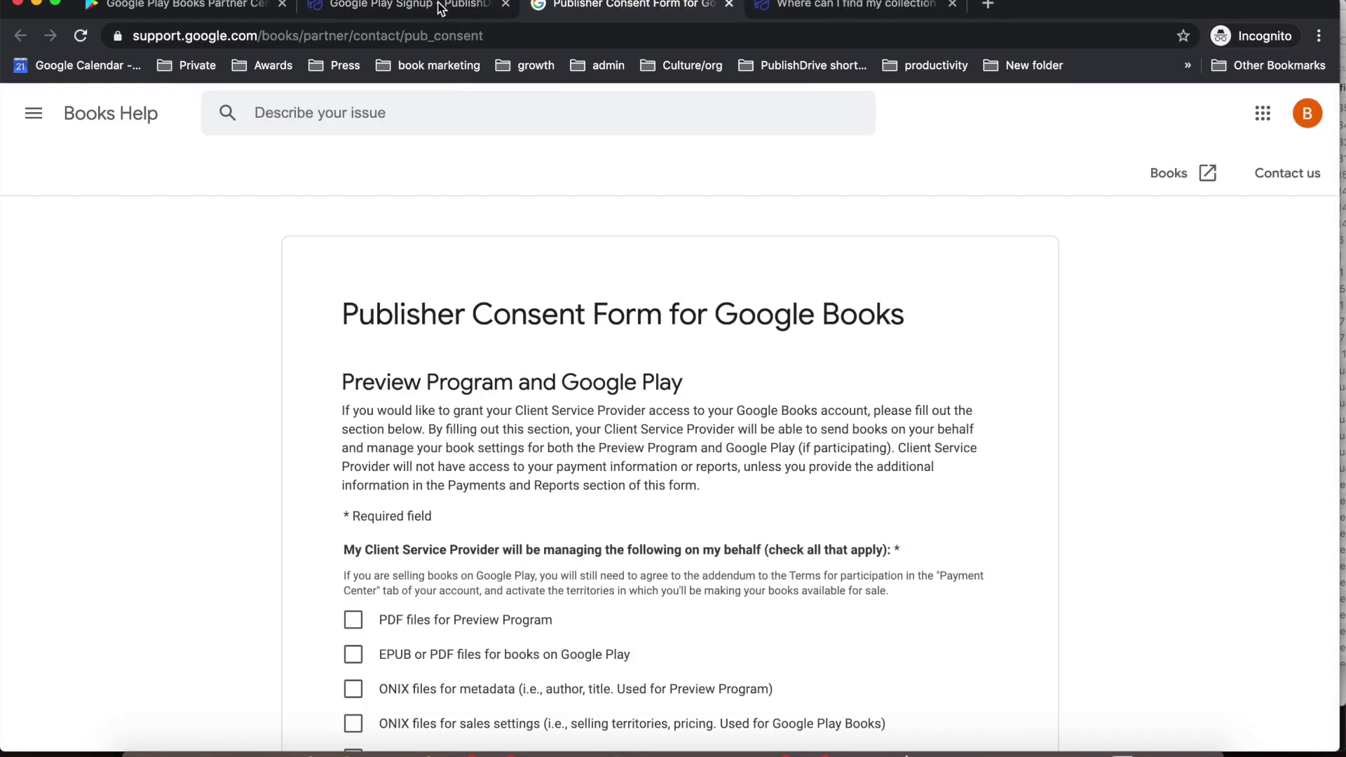
scroll(544, 476, "down", 3)
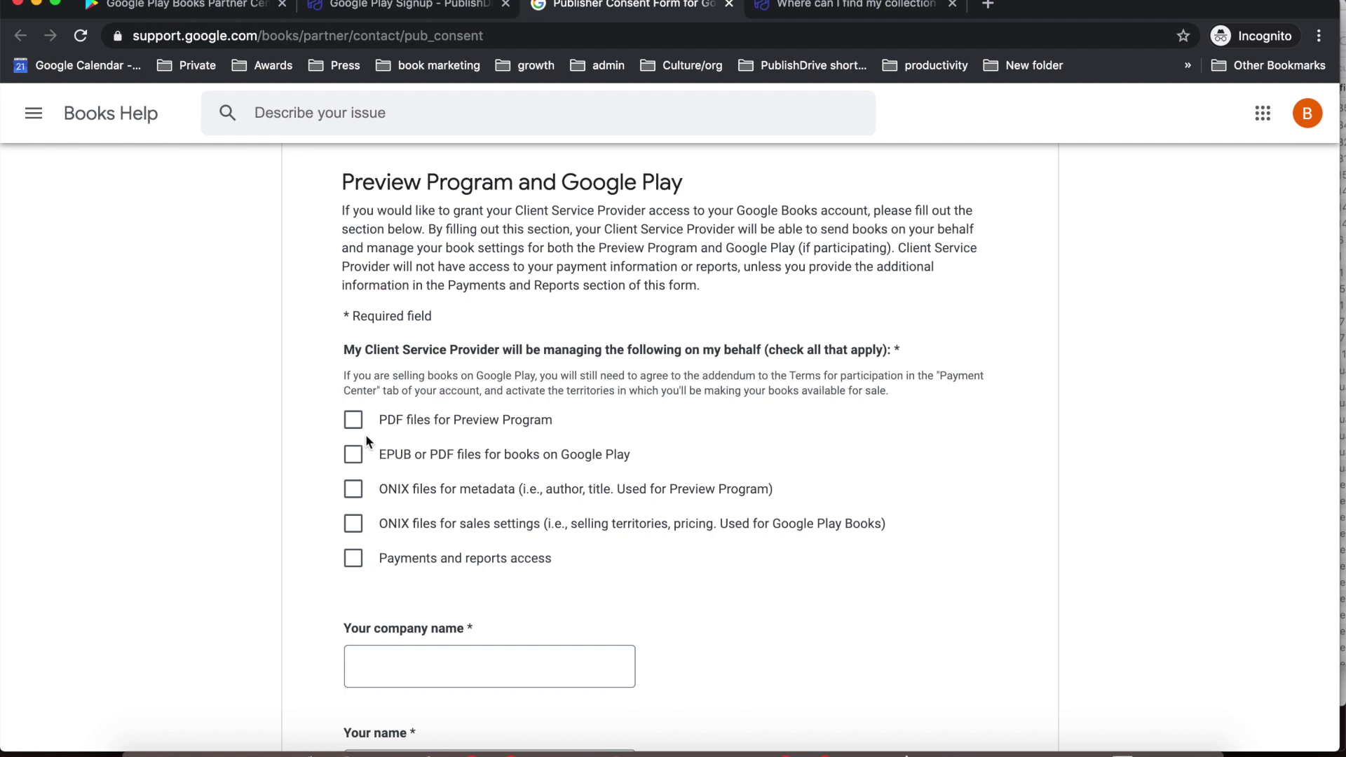
left_click(353, 420)
left_click(353, 455)
left_click(353, 489)
left_click(355, 526)
left_click(353, 561)
scroll(1049, 572, "down", 2)
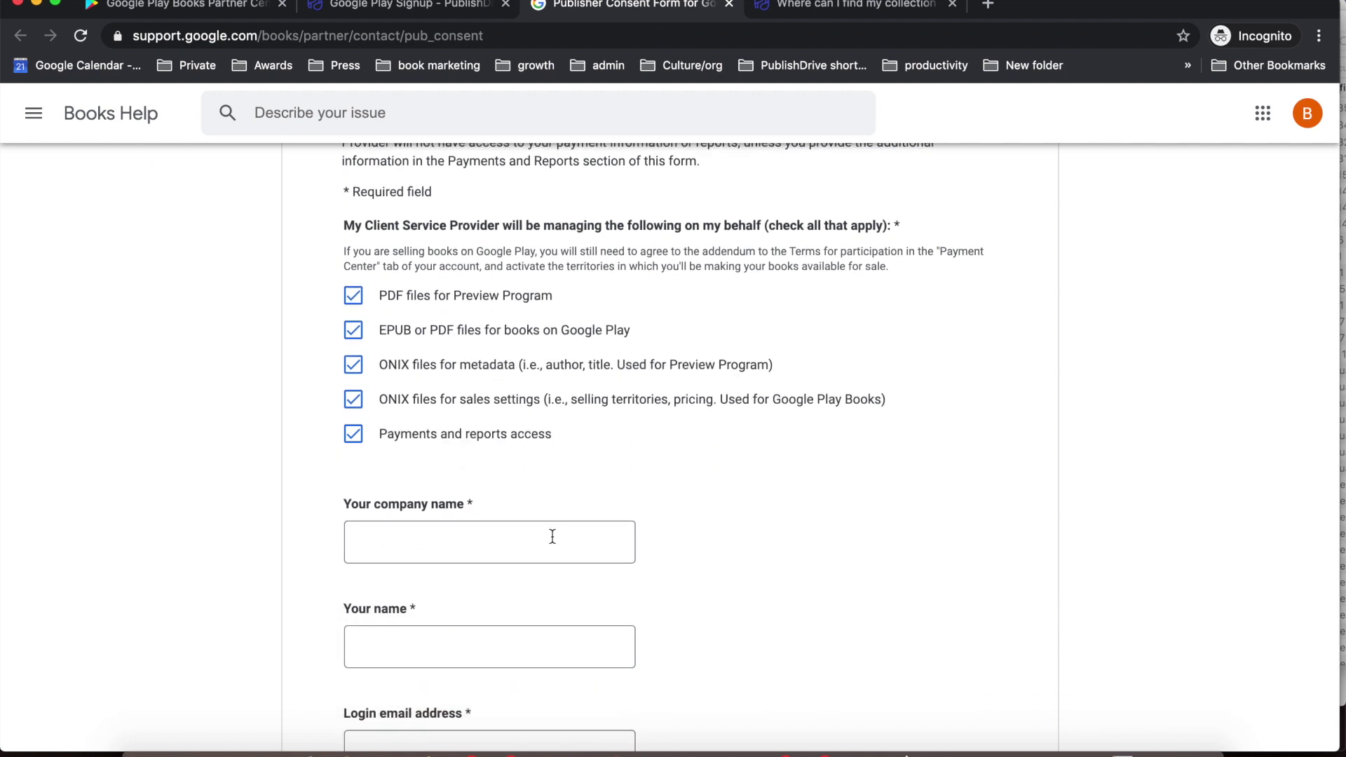
Enter the company name, your name as Bestseller Author, and the login email.
left_click(552, 536)
type("Best")
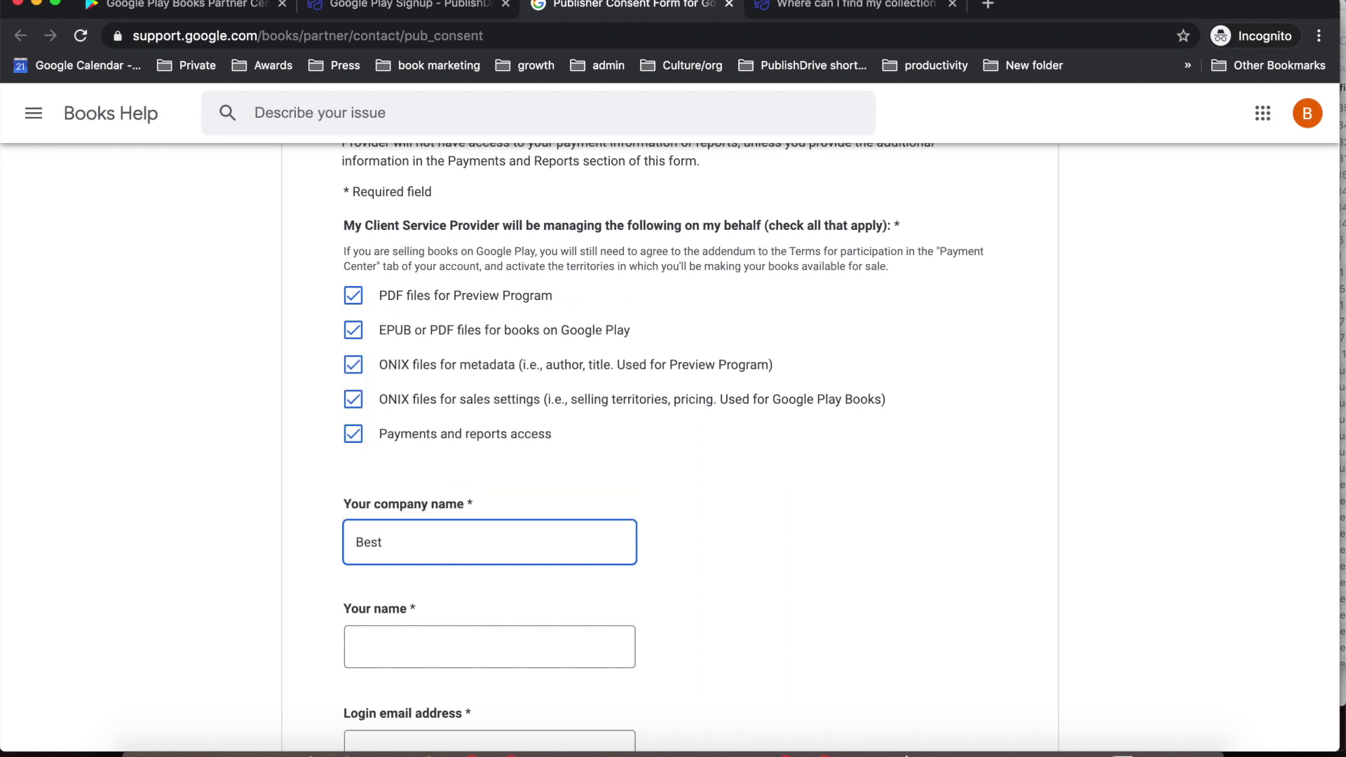
type("seller Au")
type("thor")
left_click(542, 640)
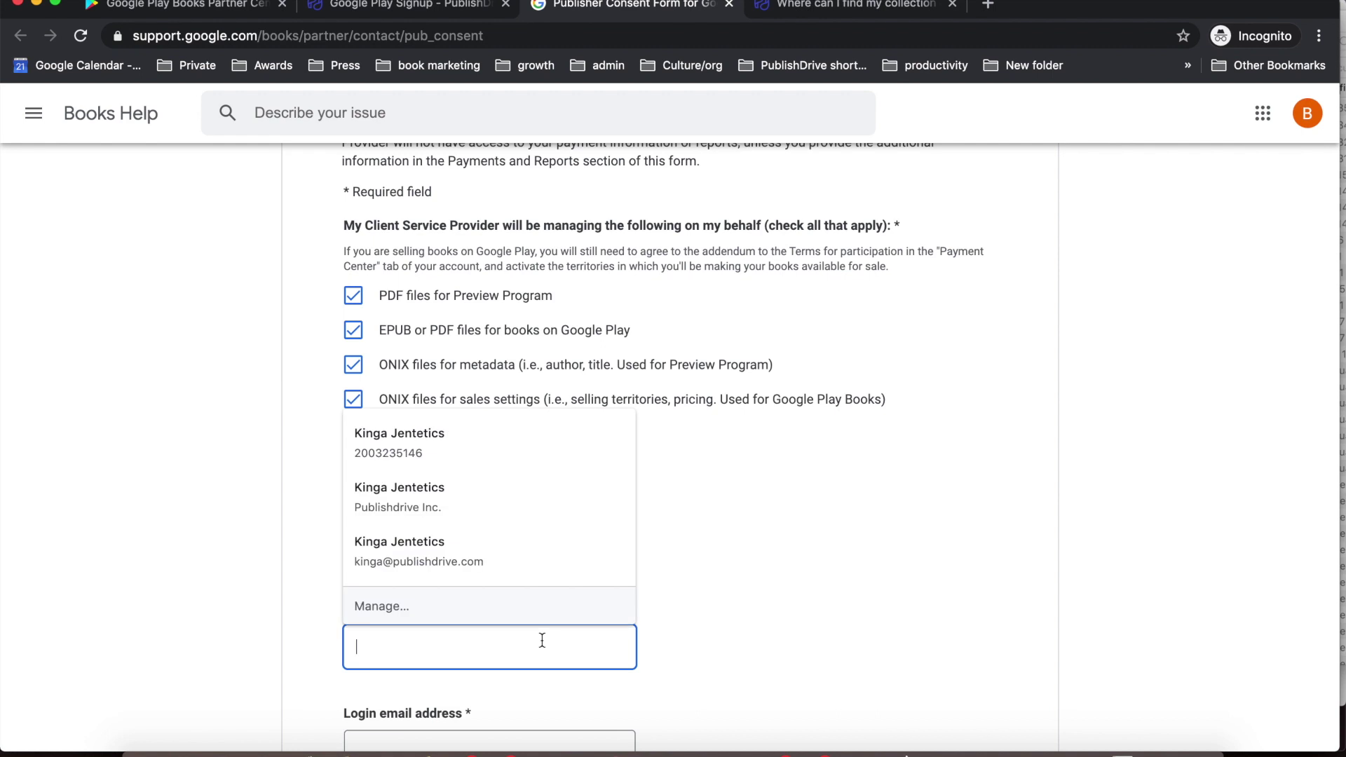
type("Bestseller Au")
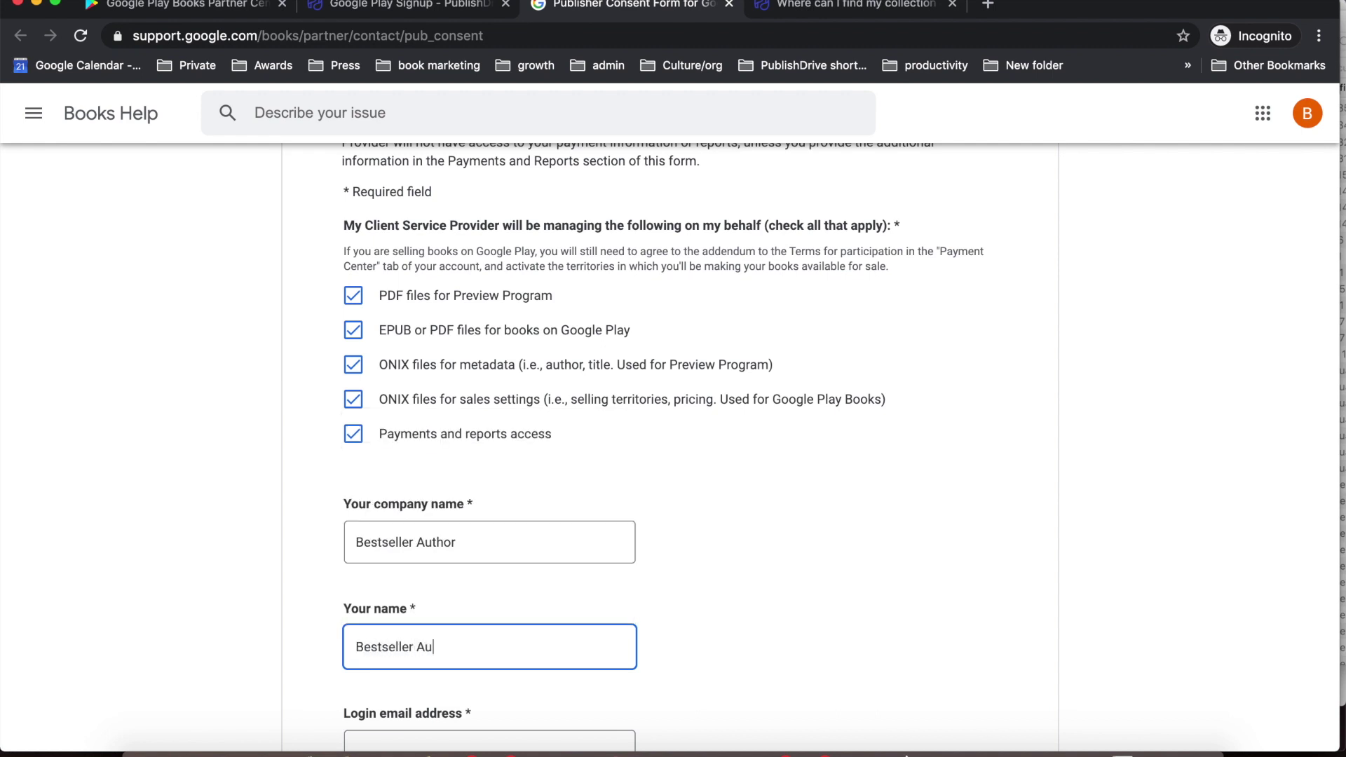
type("thor")
scroll(745, 680, "down", 3)
left_click(537, 554)
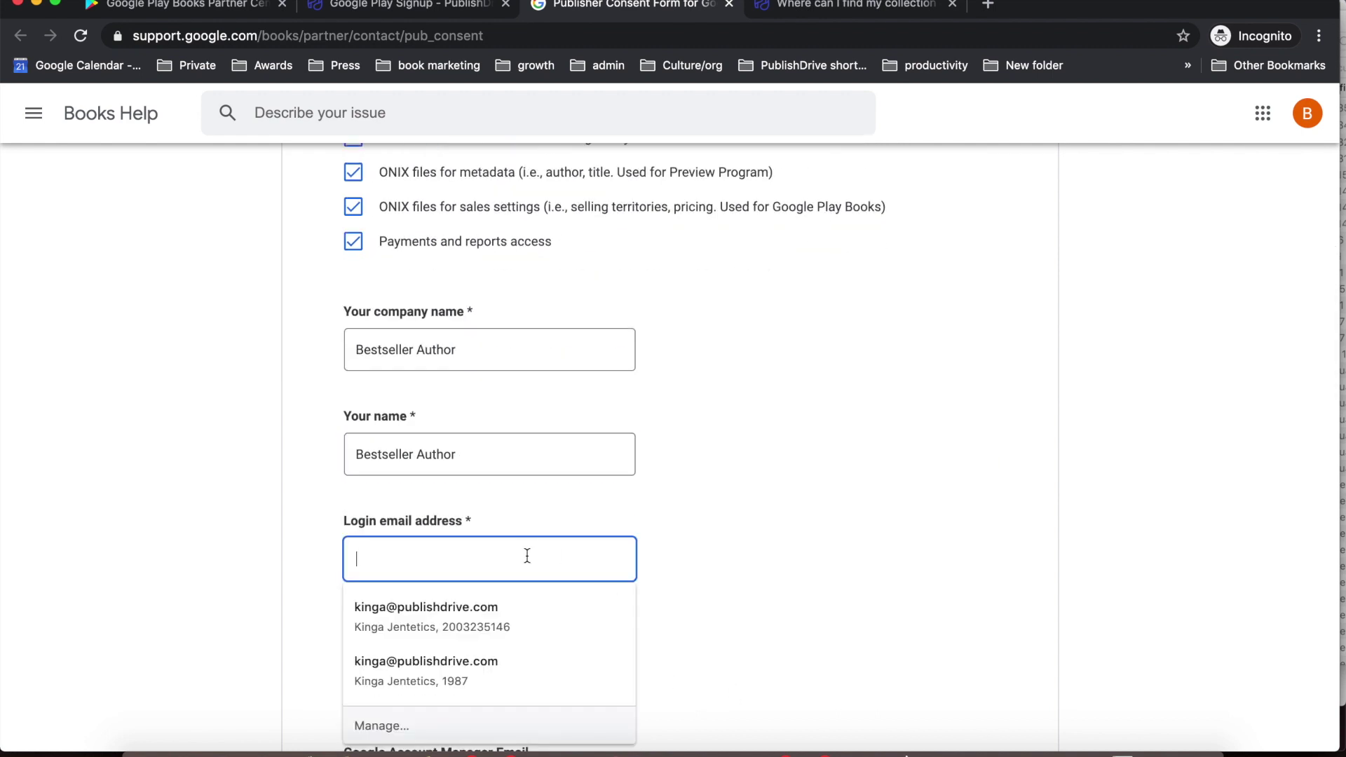
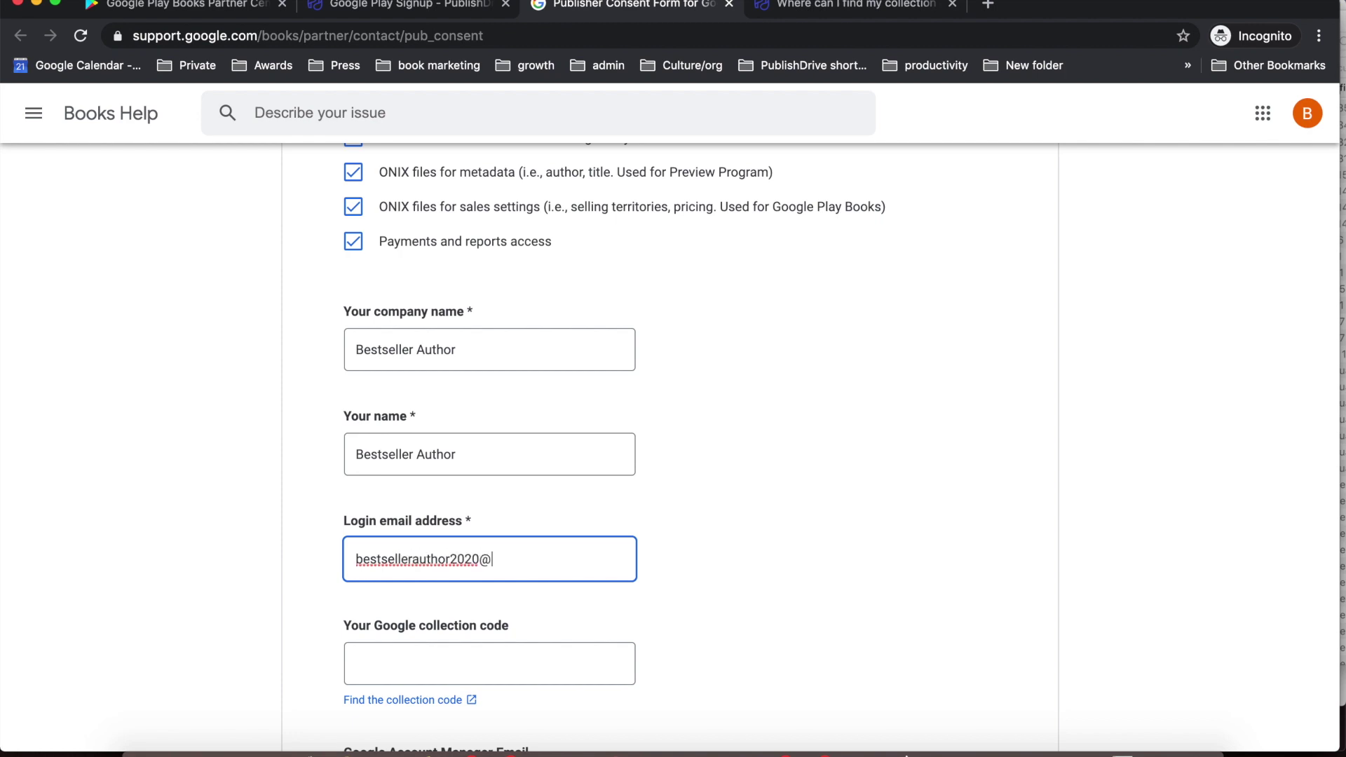
left_click(207, 9)
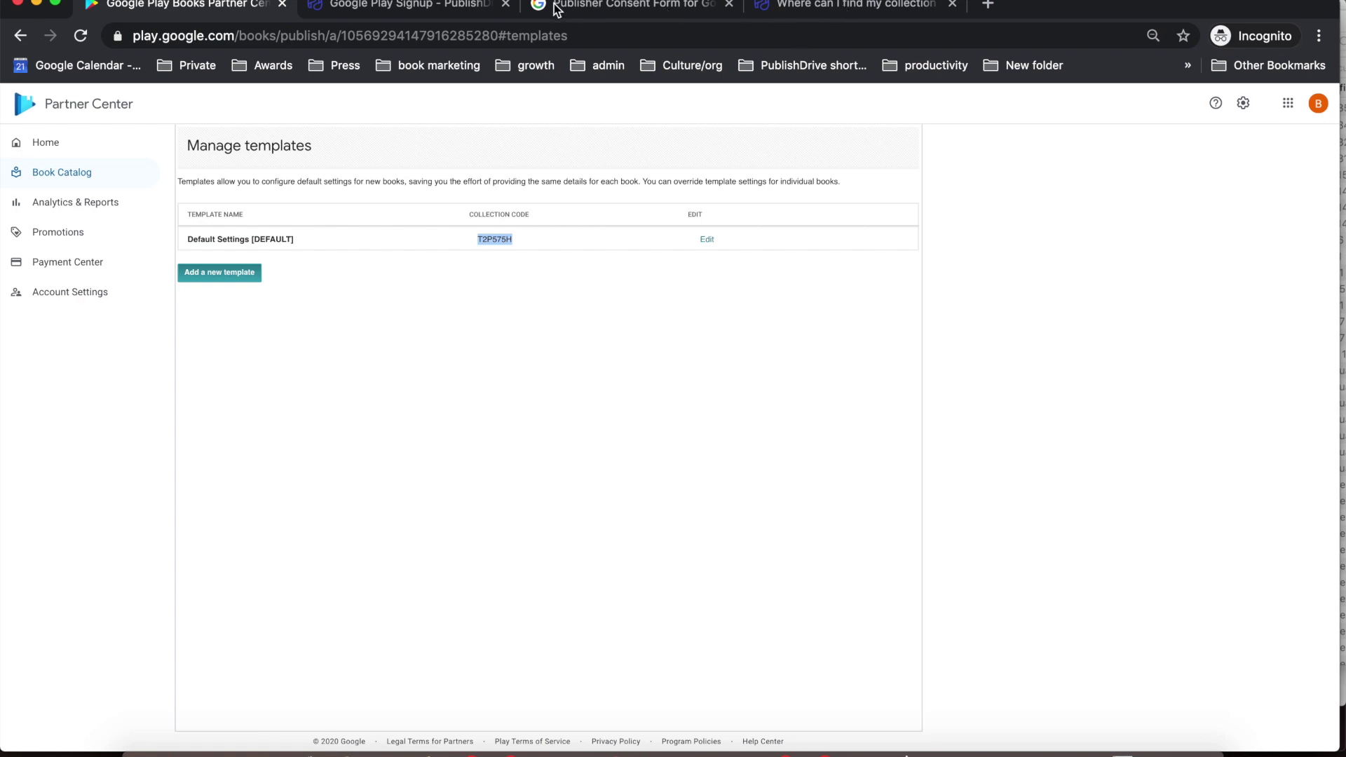
Paste collection code T2P575H into the consent form and remove the leading spaces.
left_click(605, 10)
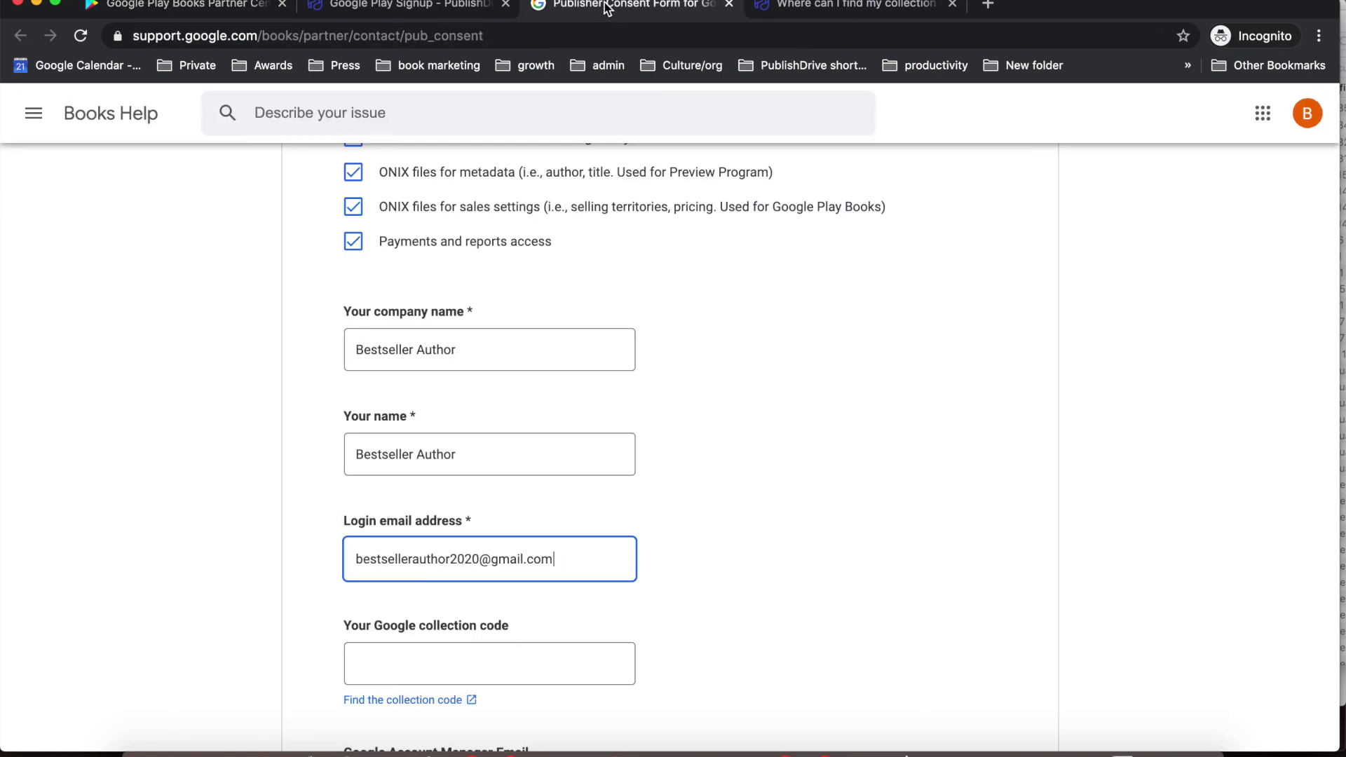
left_click(414, 653)
key("super+v")
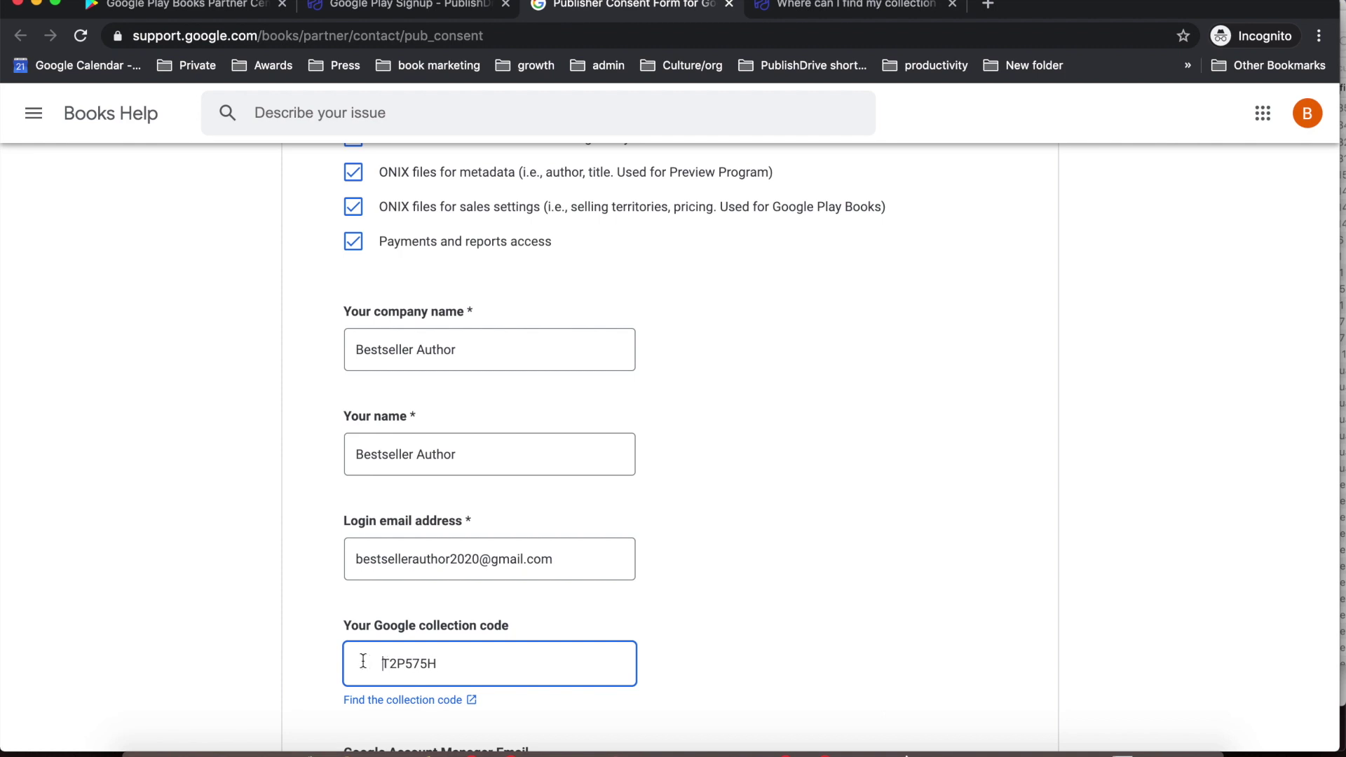
left_click_drag(382, 663, 326, 658)
key("BackSpace")
scroll(526, 651, "down", 3)
scroll(527, 648, "down", 3)
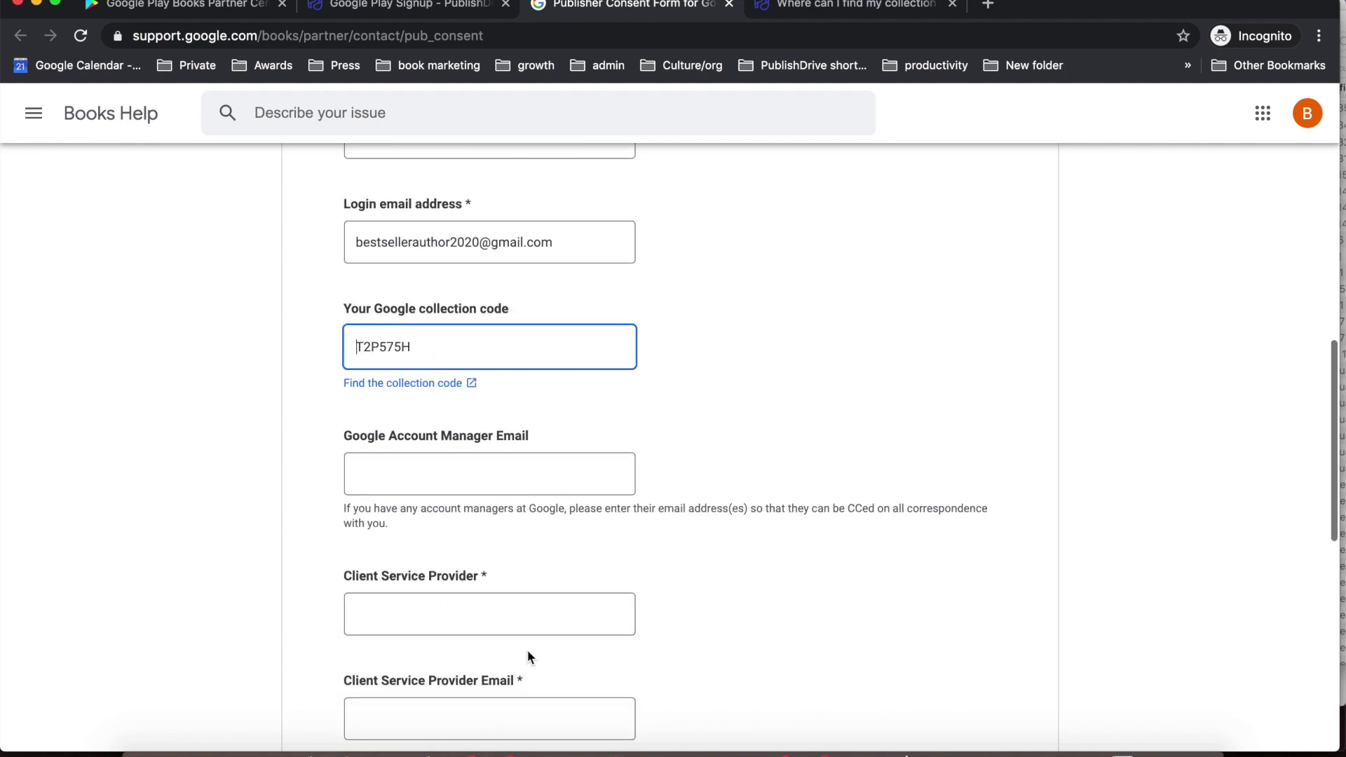
scroll(464, 586, "down", 3)
left_click(415, 459)
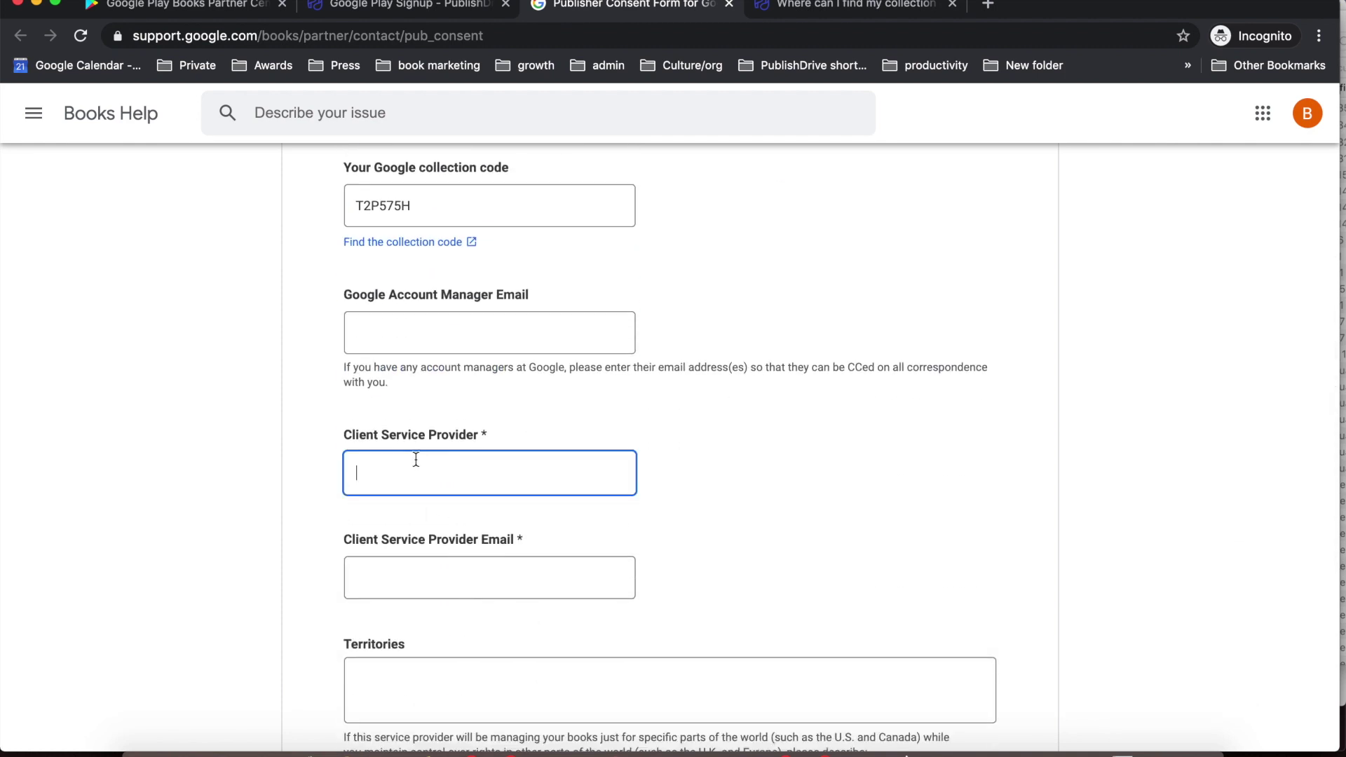
type("PublishDrive")
left_click(418, 11)
scroll(518, 481, "down", 3)
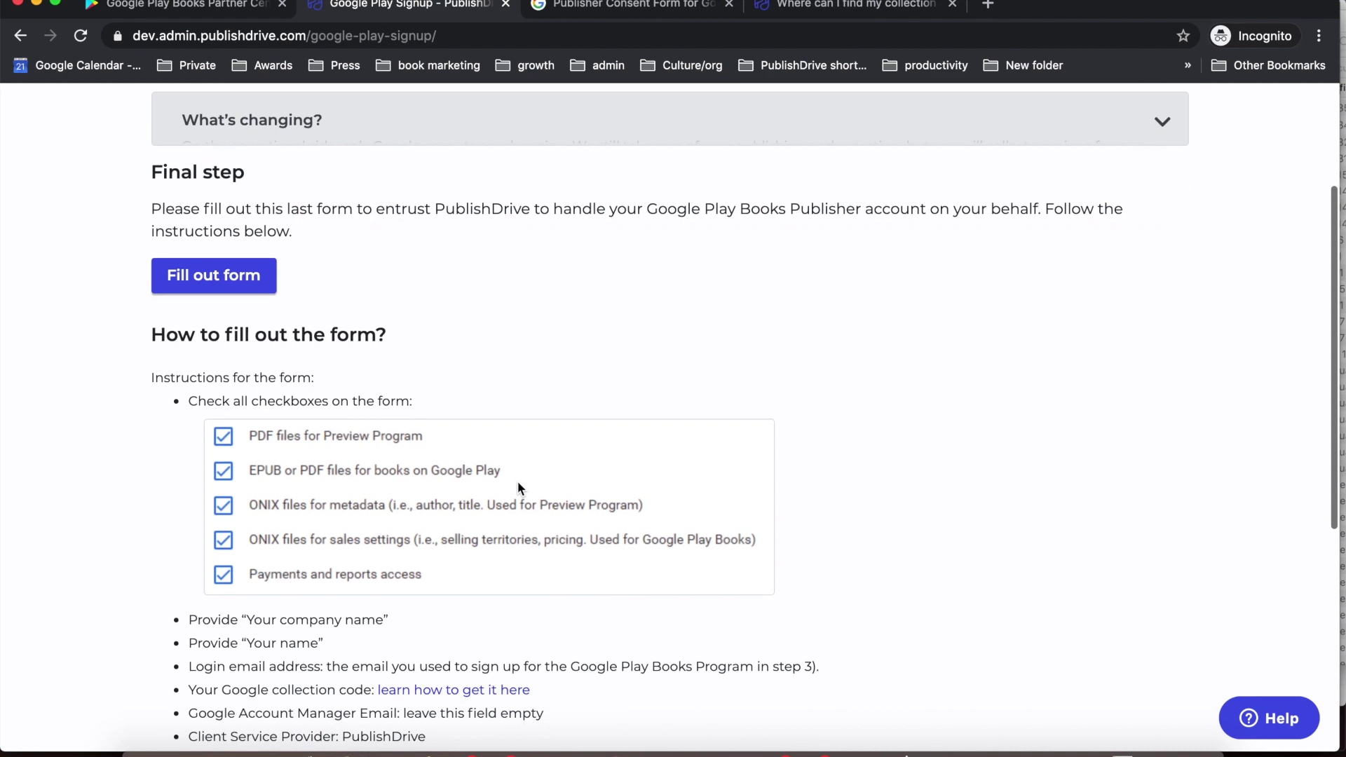
scroll(518, 481, "down", 2)
scroll(517, 487, "down", 3)
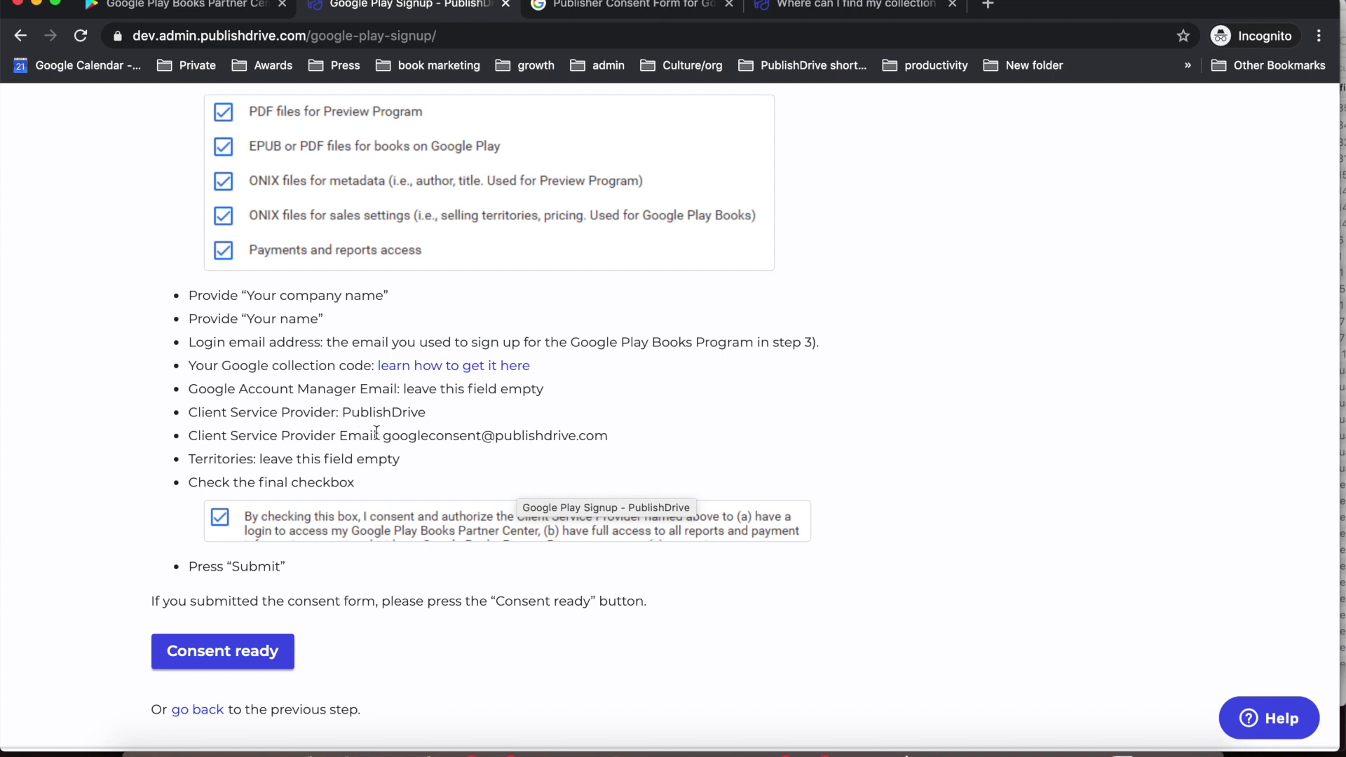
left_click_drag(383, 437, 621, 439)
key("ctrl+c")
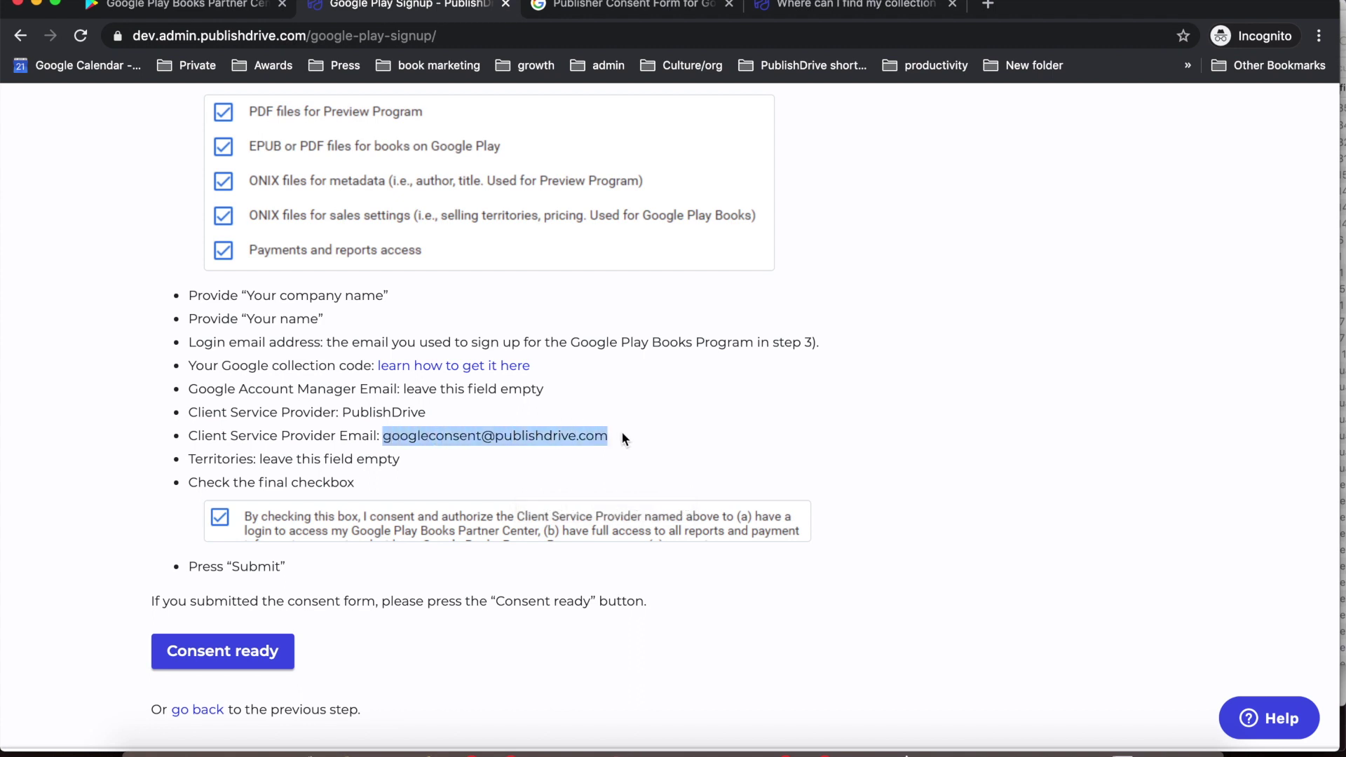
left_click(624, 8)
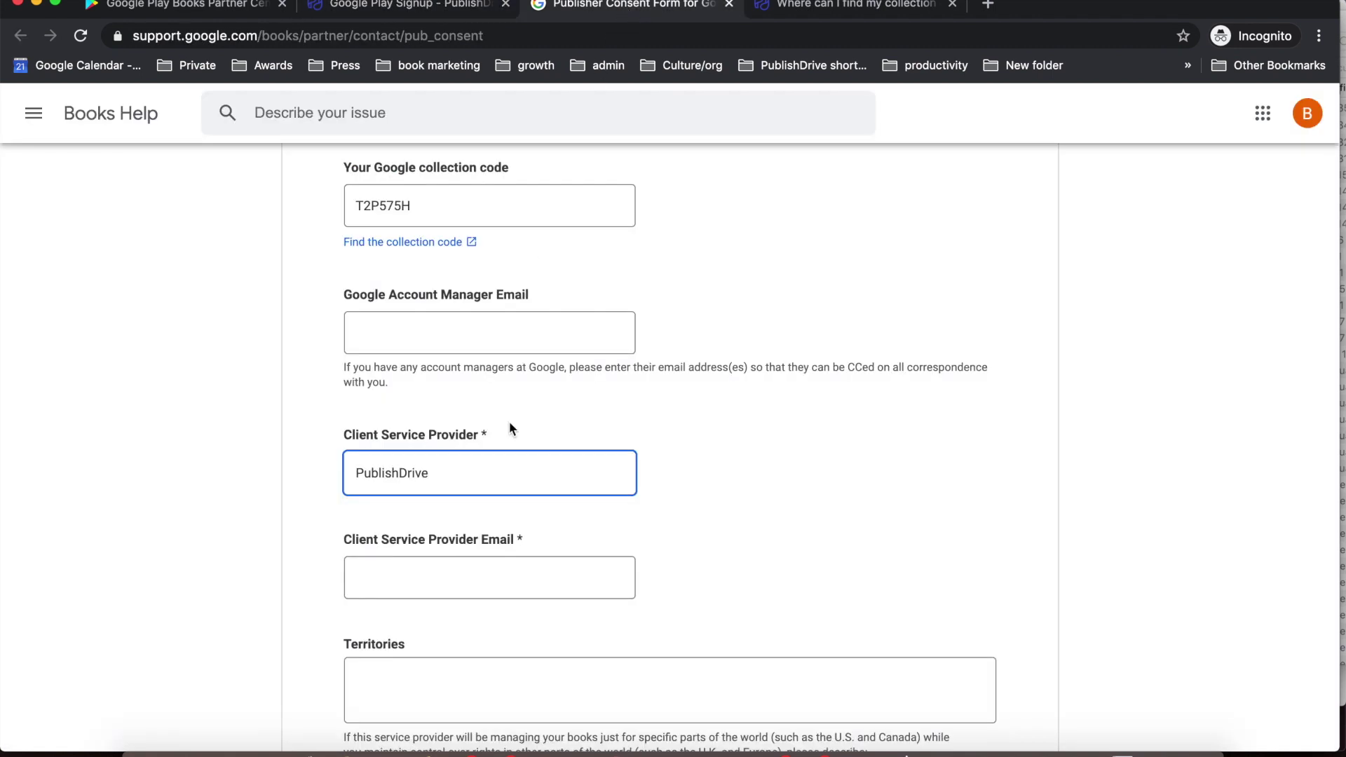
left_click(425, 579)
key("ctrl+v")
left_click(794, 611)
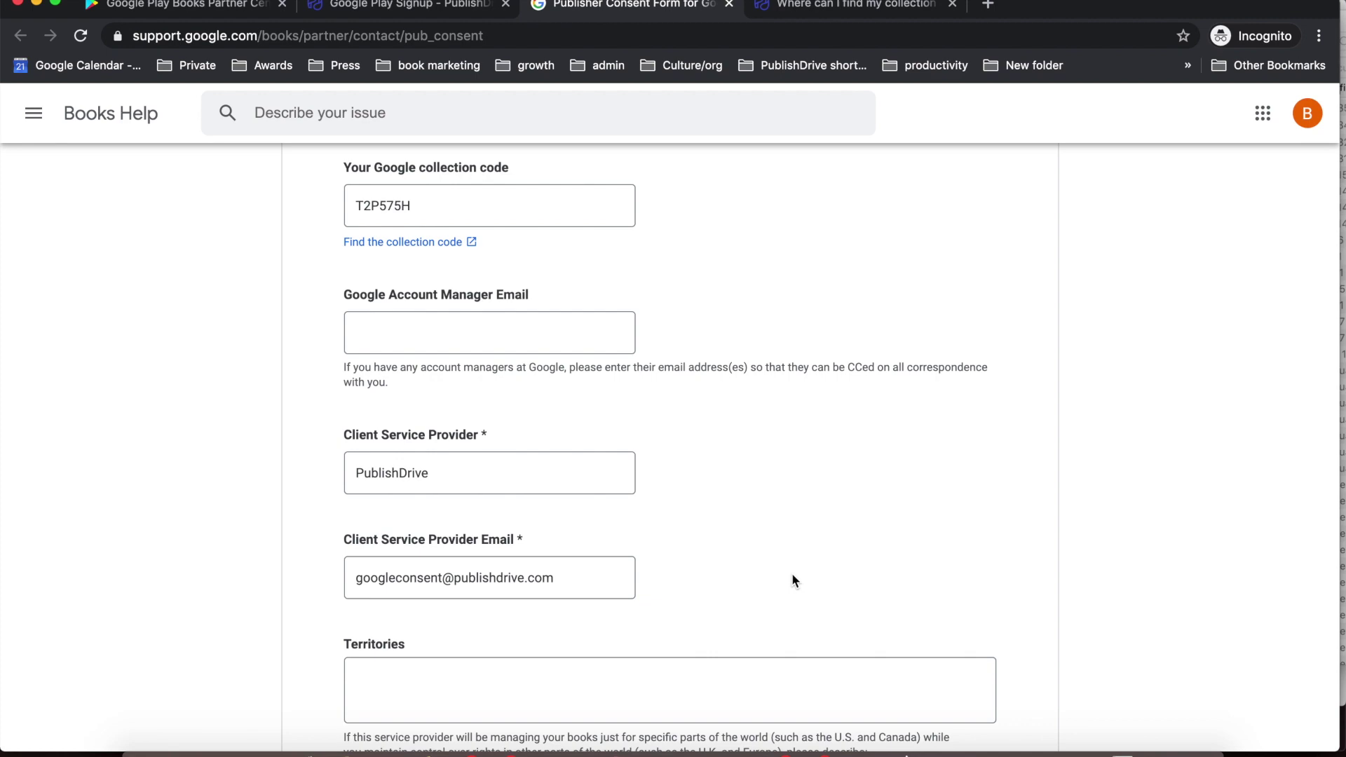
scroll(792, 577, "down", 3)
scroll(792, 577, "down", 2)
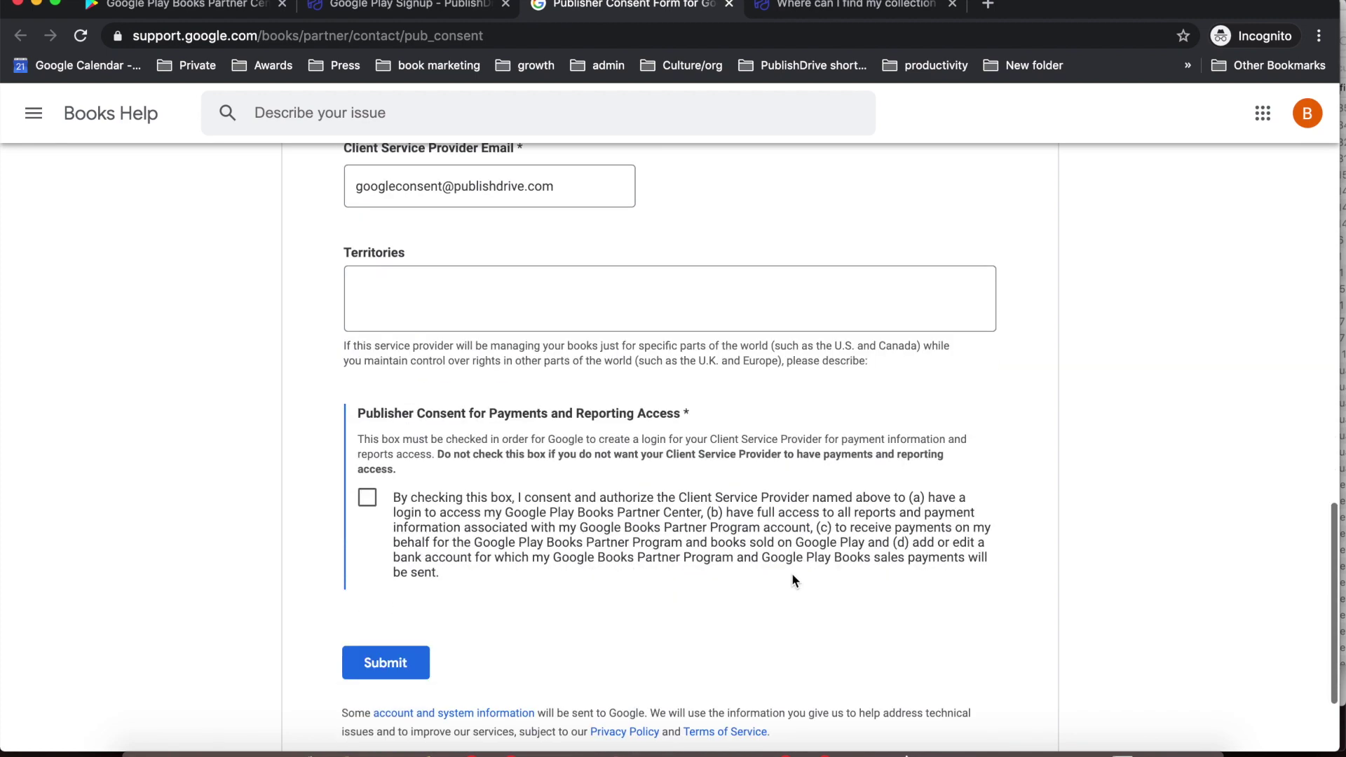
Tick the Publisher Consent box for payments and reporting access.
left_click(408, 7)
left_click(432, 480)
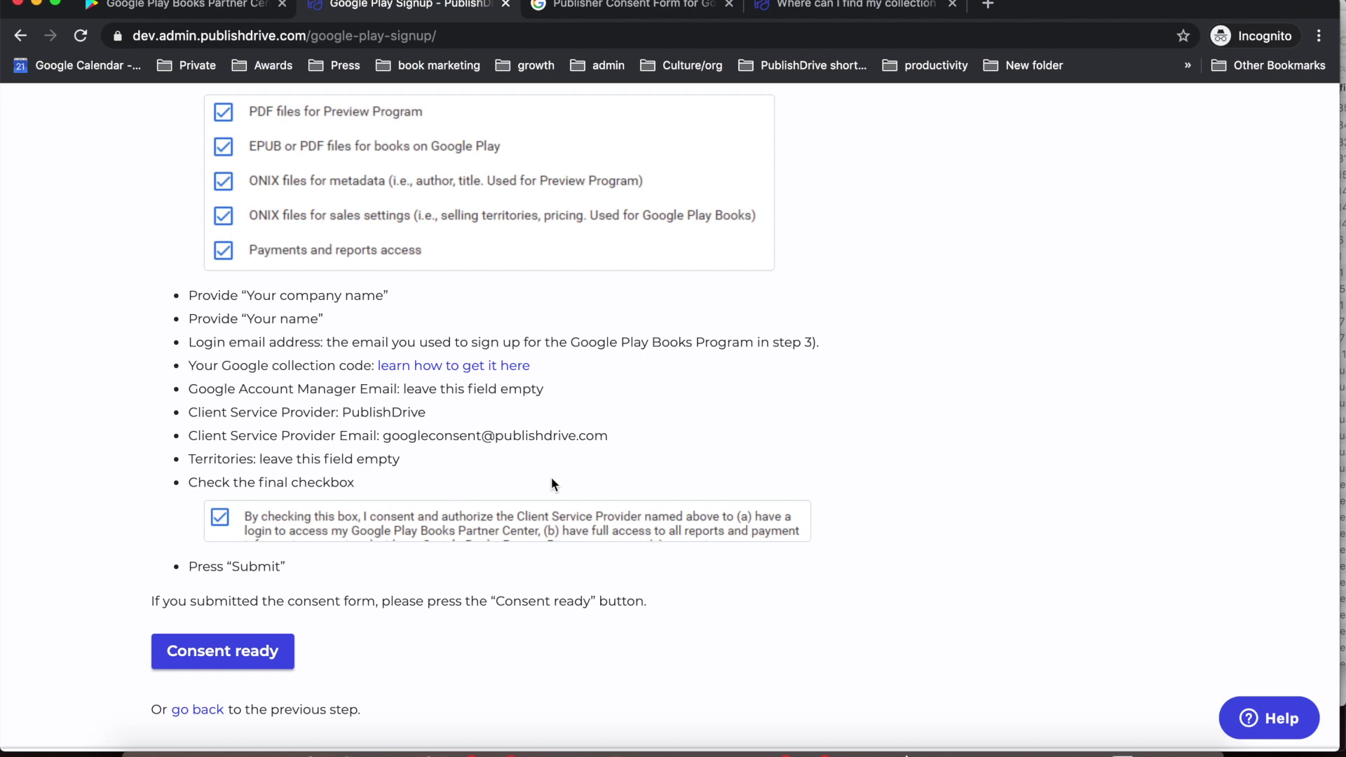
left_click(632, 16)
left_click(367, 499)
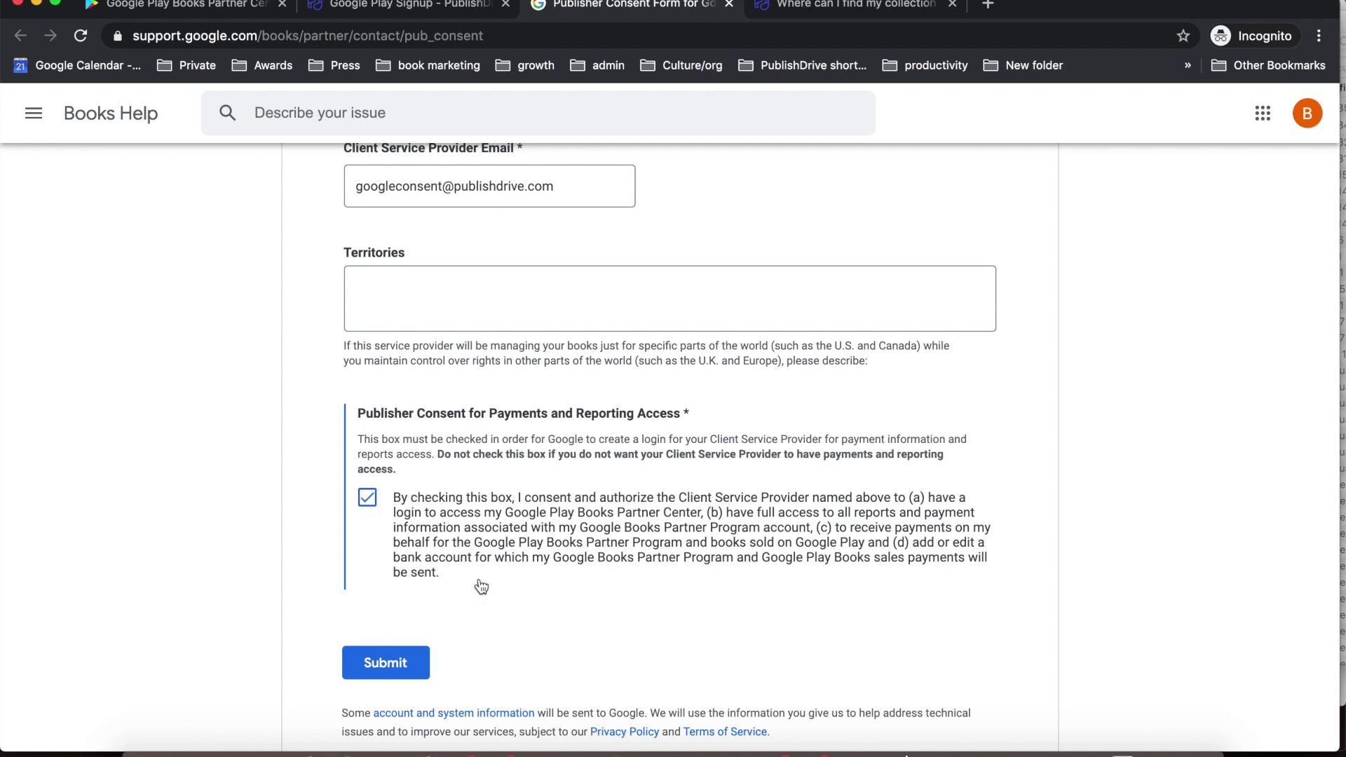
scroll(481, 586, "down", 1)
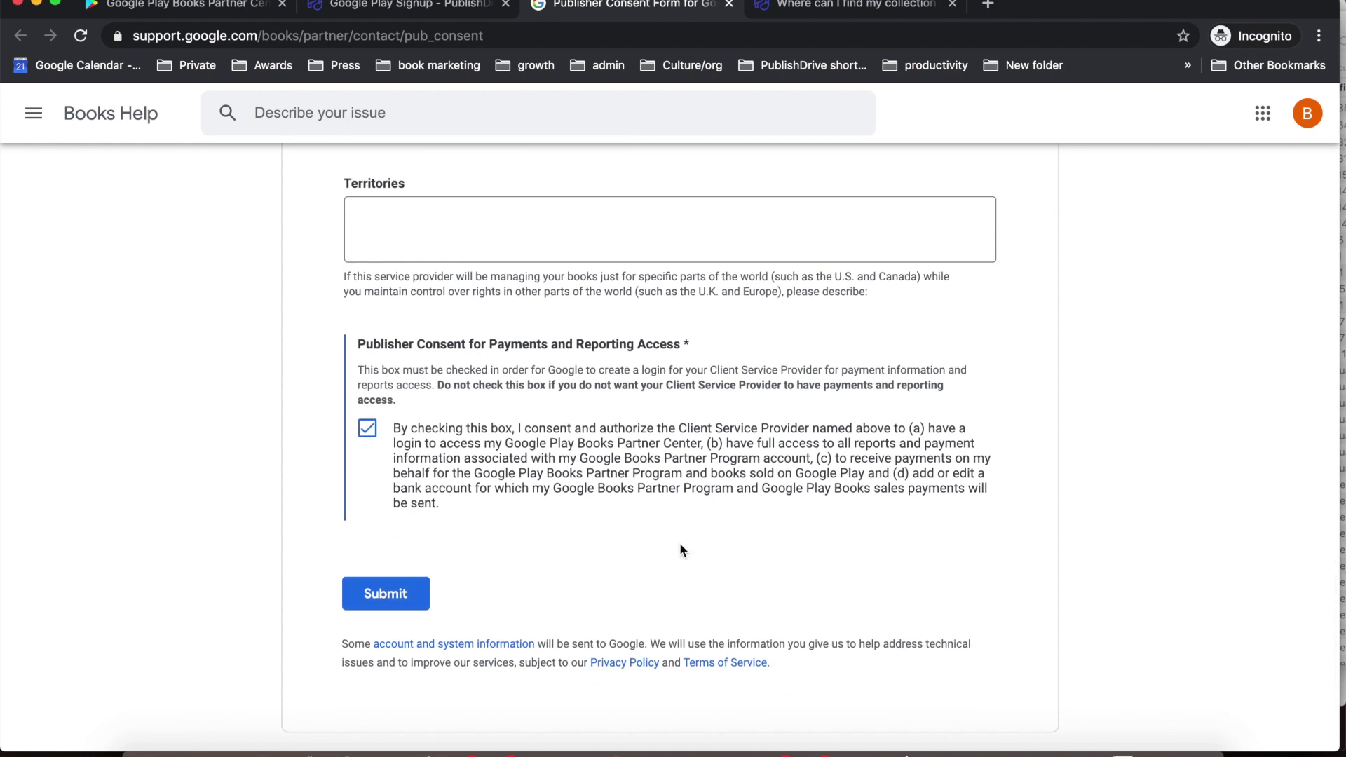
left_click(468, 16)
scroll(838, 585, "down", 2)
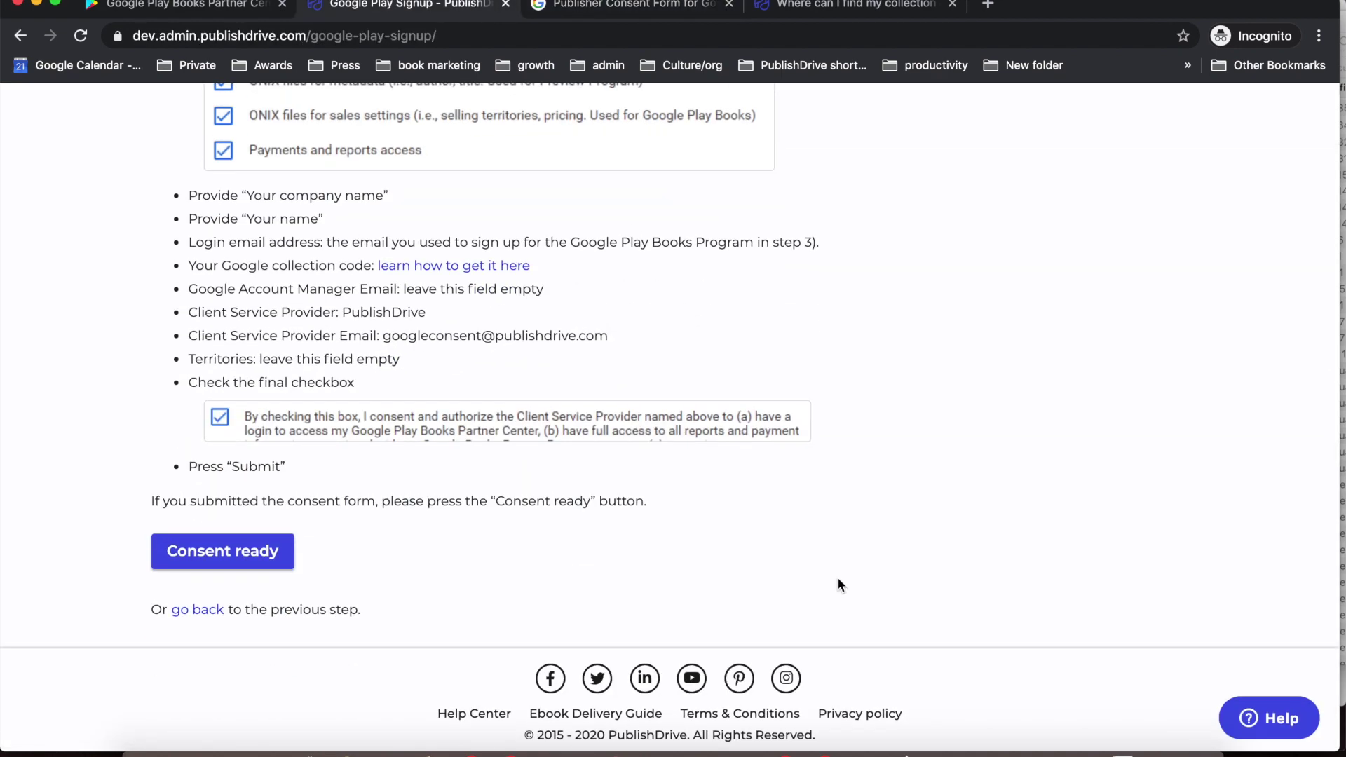